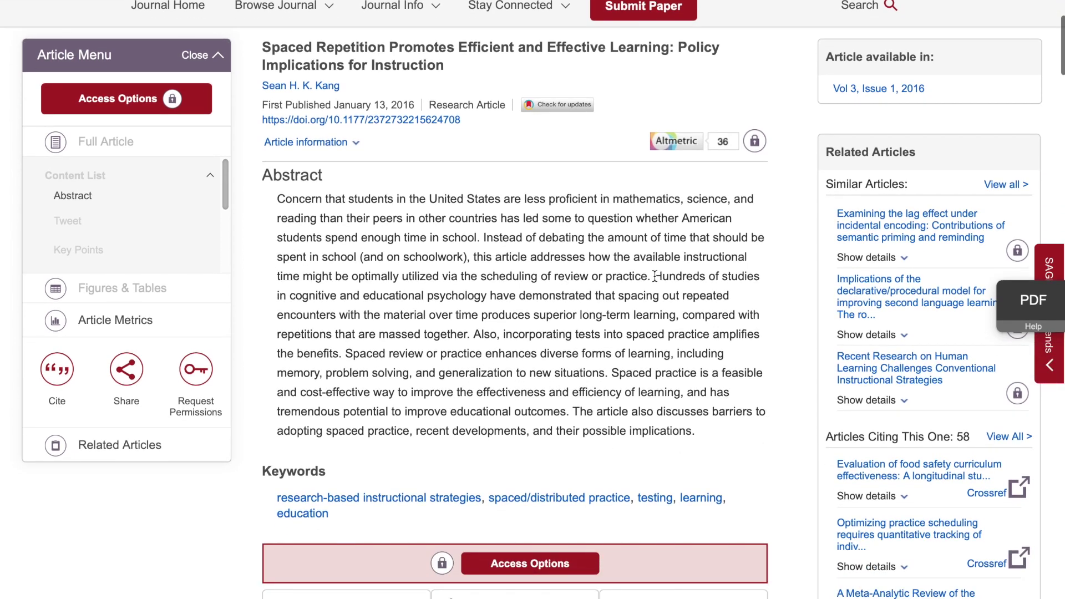
# Highlight the abstract passage beginning 'Hundreds of studies' about spacing out repeated encounters.
pyautogui.moveTo(654, 276); pyautogui.dragTo(611, 401)
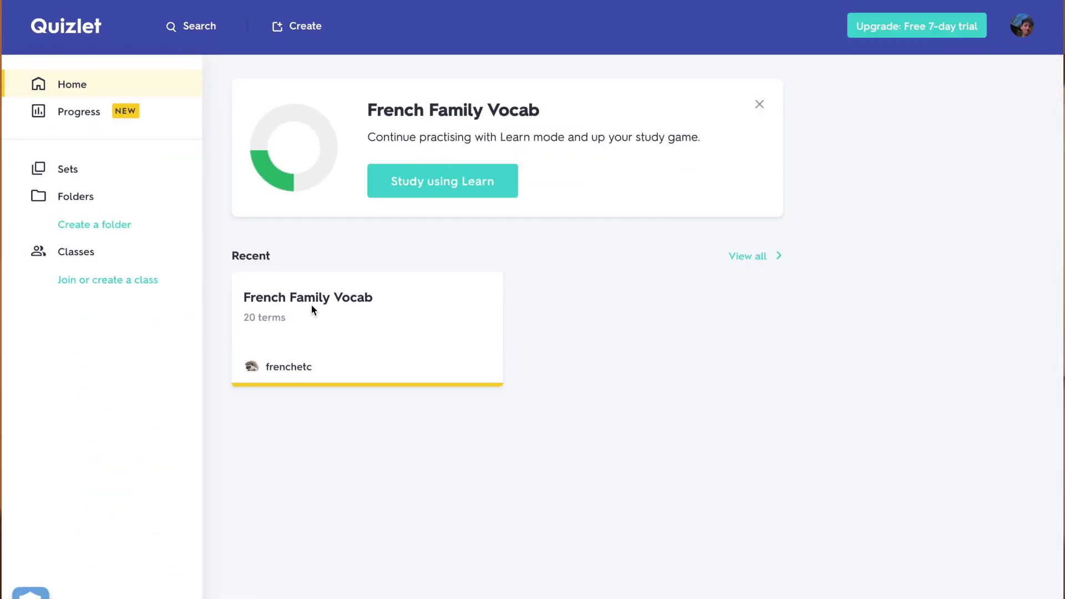
# Open French Family Vocab, flip the third card ('a cousin (f)'), and go to Match.
pyautogui.click(311, 306)
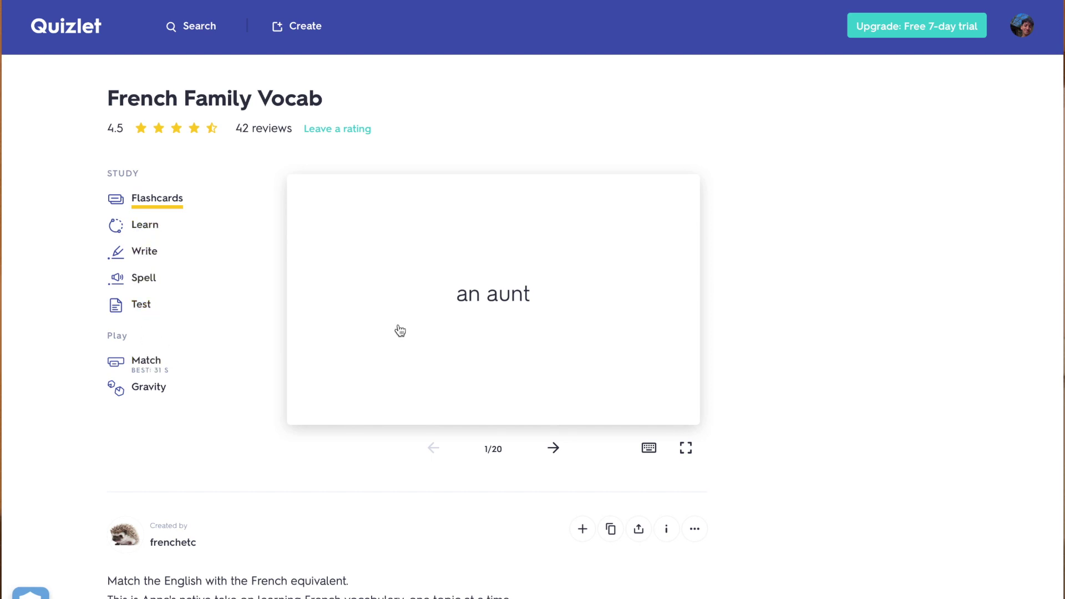
pyautogui.click(554, 448)
pyautogui.click(554, 448)
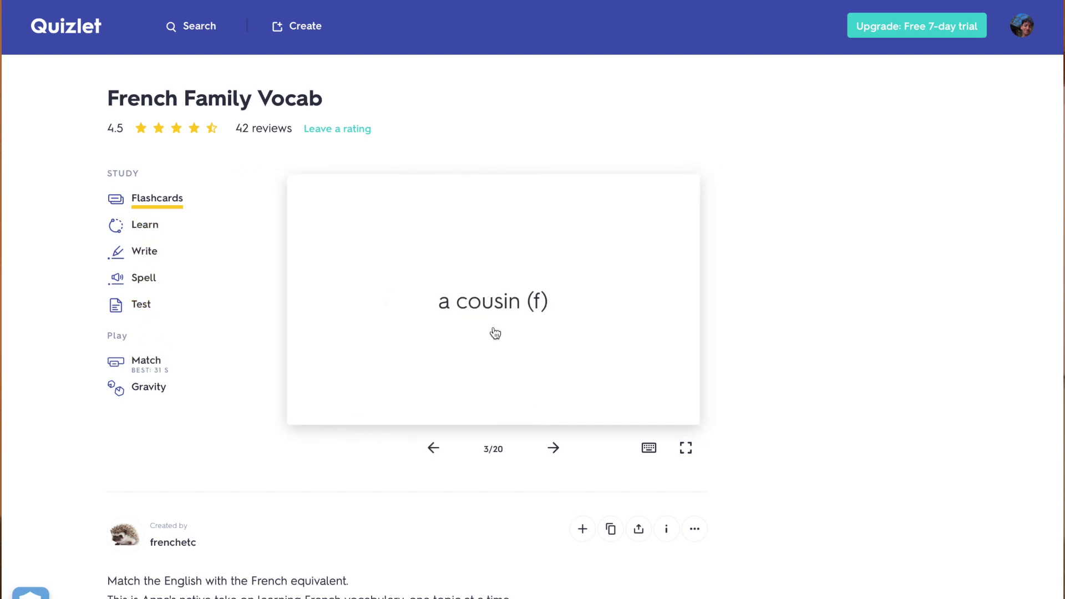
pyautogui.click(495, 333)
pyautogui.click(149, 363)
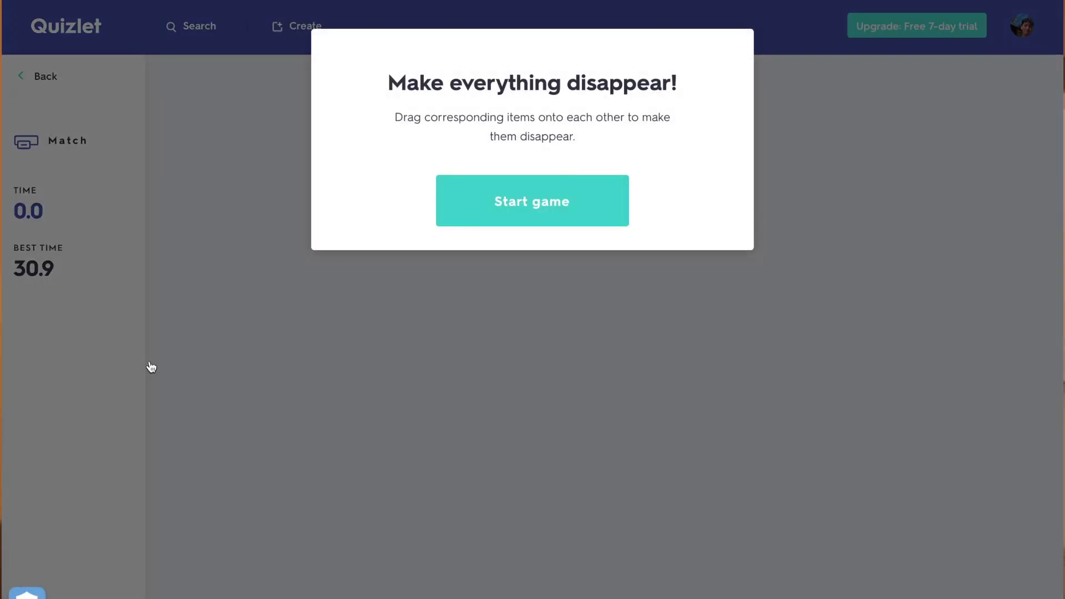
# Start Match and pair une grand-mère, un grand-père and une nièce with their English tiles.
pyautogui.click(484, 220)
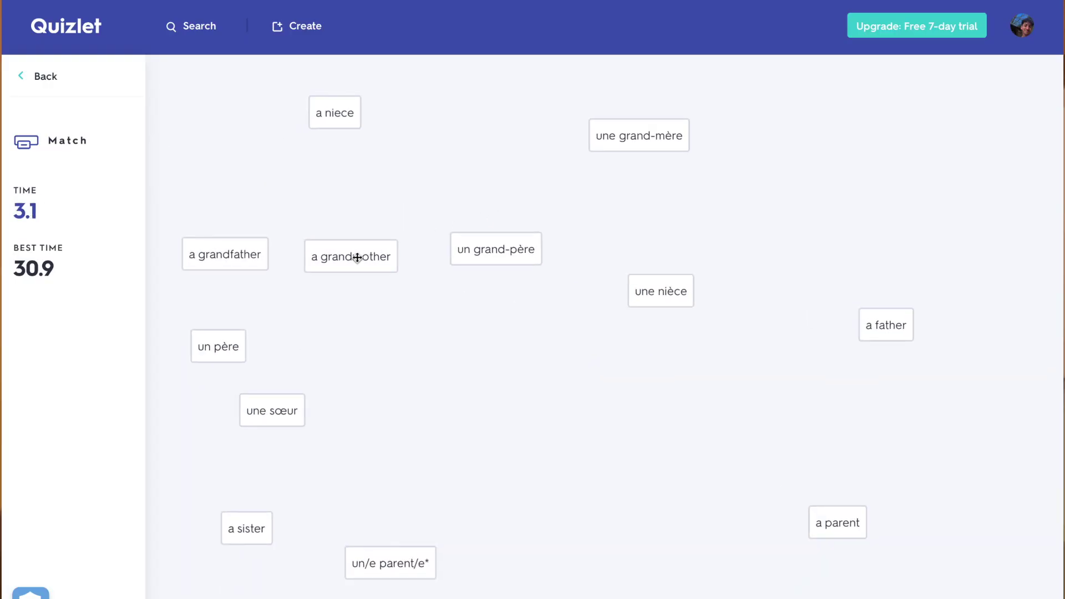
pyautogui.moveTo(357, 258); pyautogui.dragTo(640, 146)
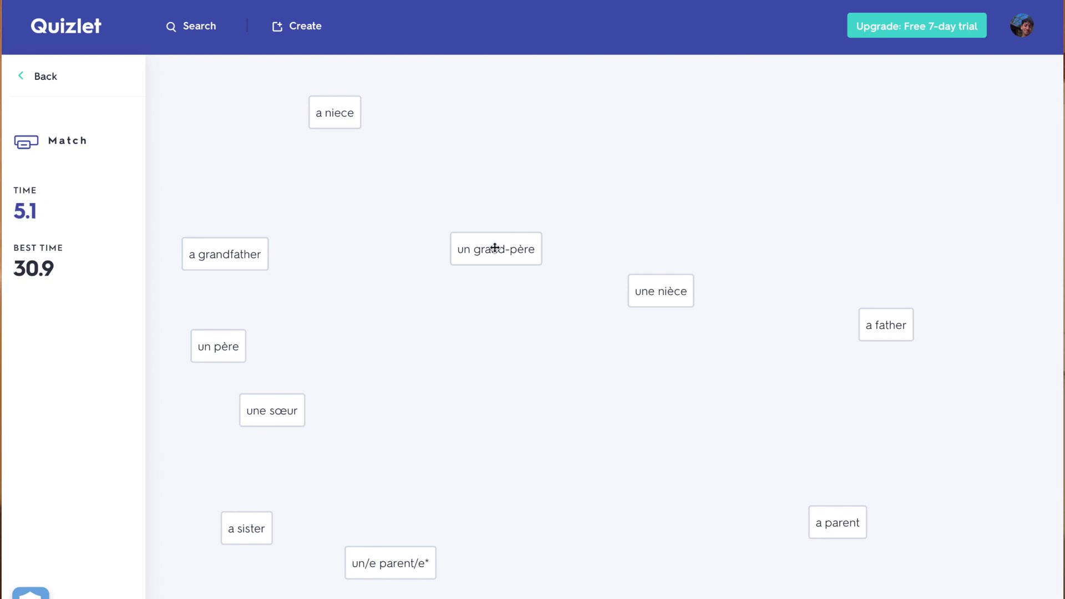
pyautogui.moveTo(494, 248); pyautogui.dragTo(222, 245)
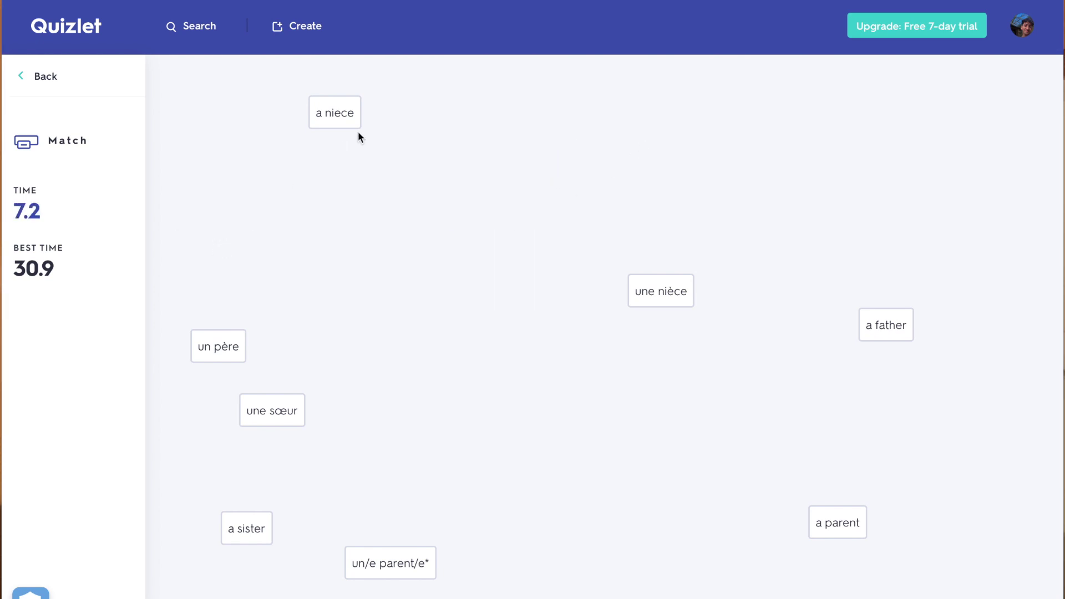
pyautogui.moveTo(342, 114); pyautogui.dragTo(645, 292)
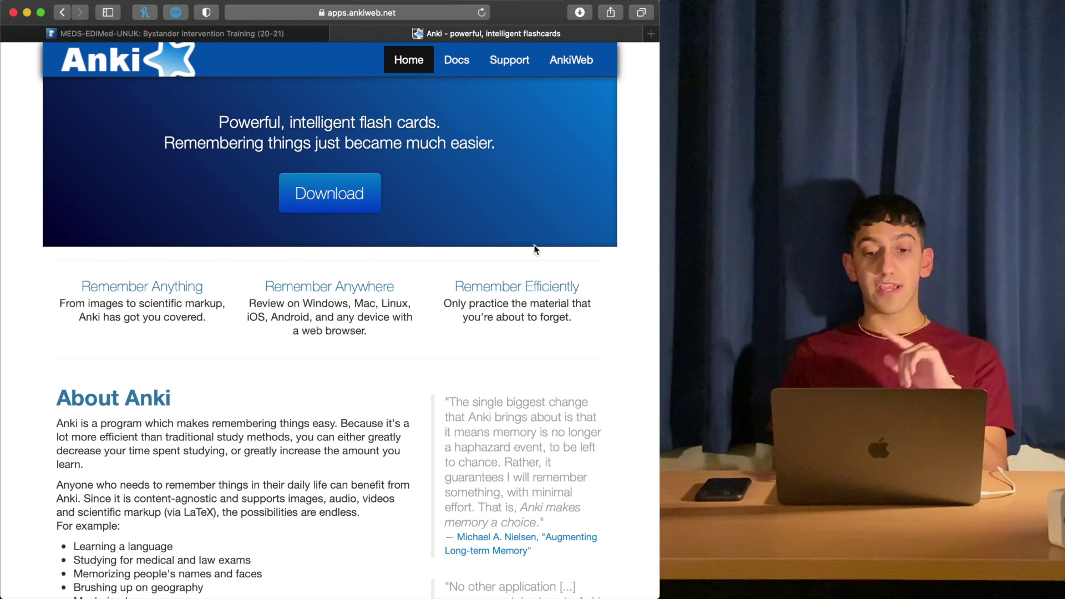
# Check the Mac's macOS version in About This Mac, then close it.
pyautogui.click(20, 1)
pyautogui.click(20, 9)
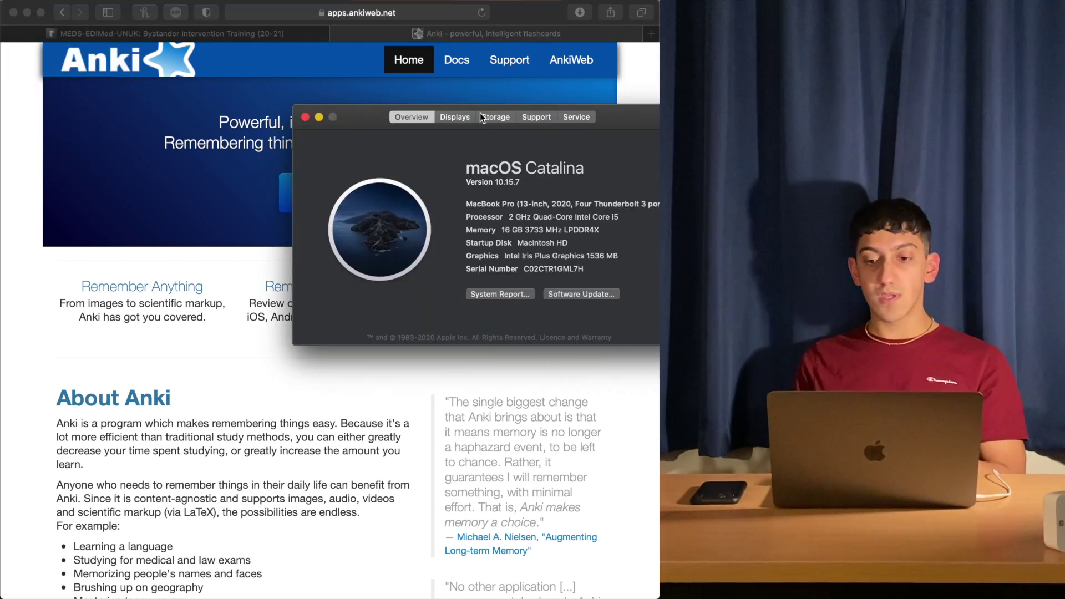
pyautogui.moveTo(613, 128); pyautogui.dragTo(555, 139)
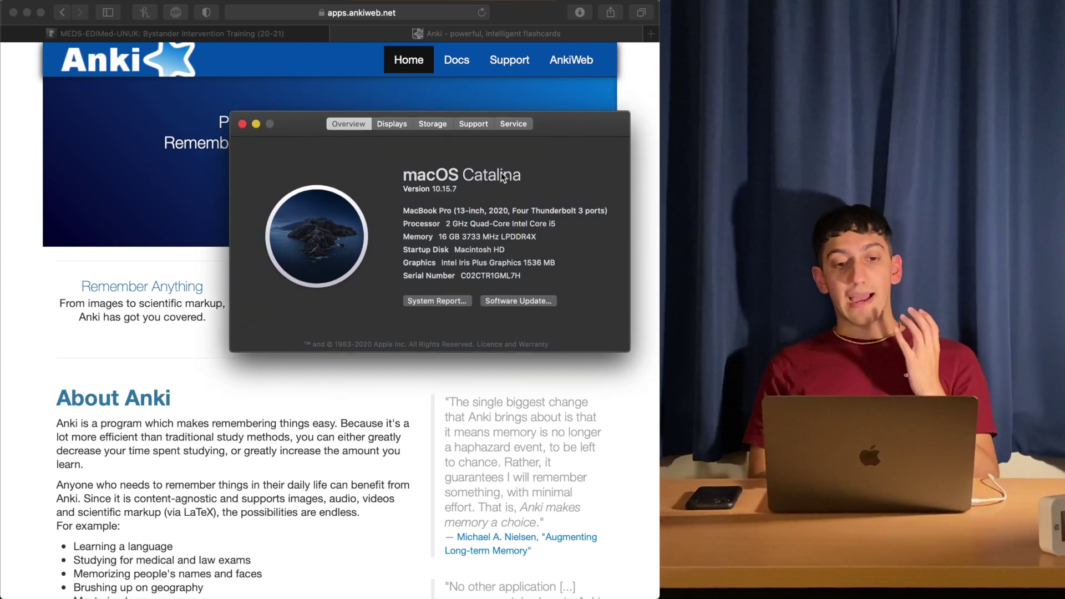
pyautogui.click(243, 127)
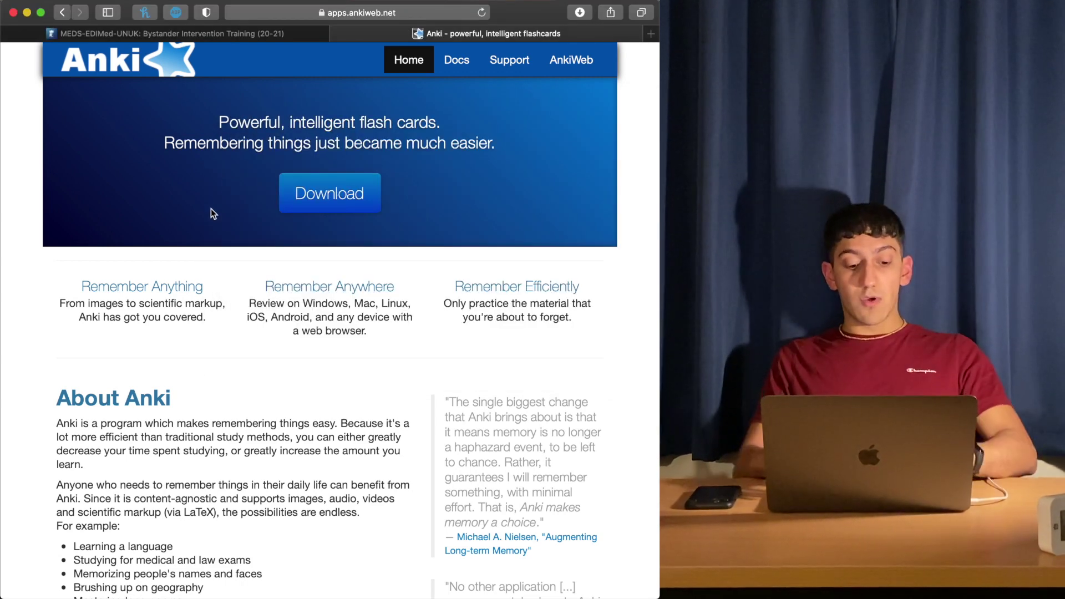
# Search the web for 'anki' and go to the official site's Download section.
pyautogui.click(414, 13)
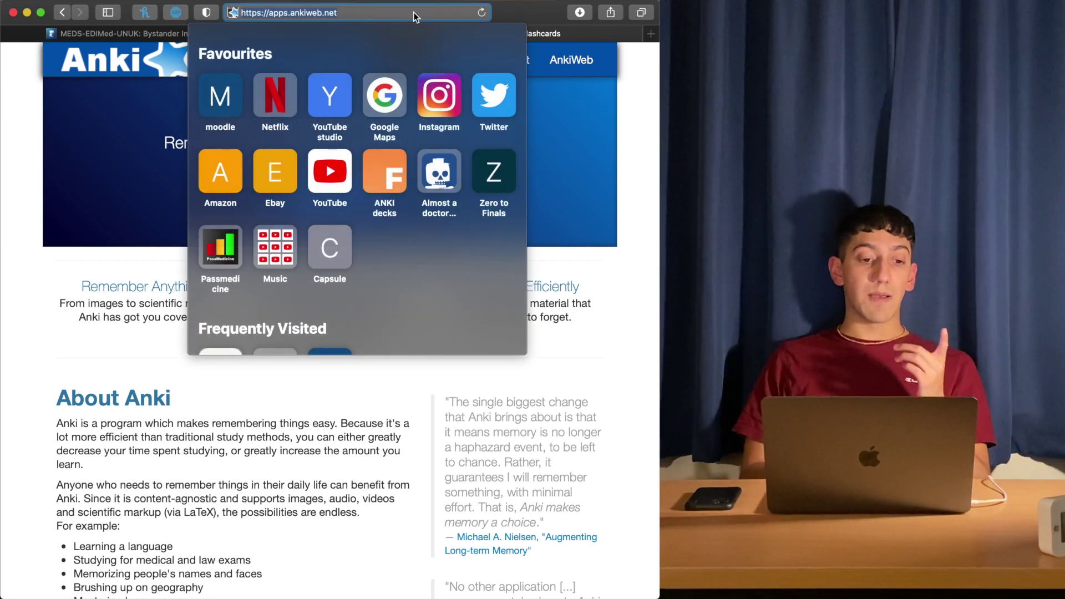
pyautogui.write('anki')
pyautogui.press('Delete')
pyautogui.press('Return')
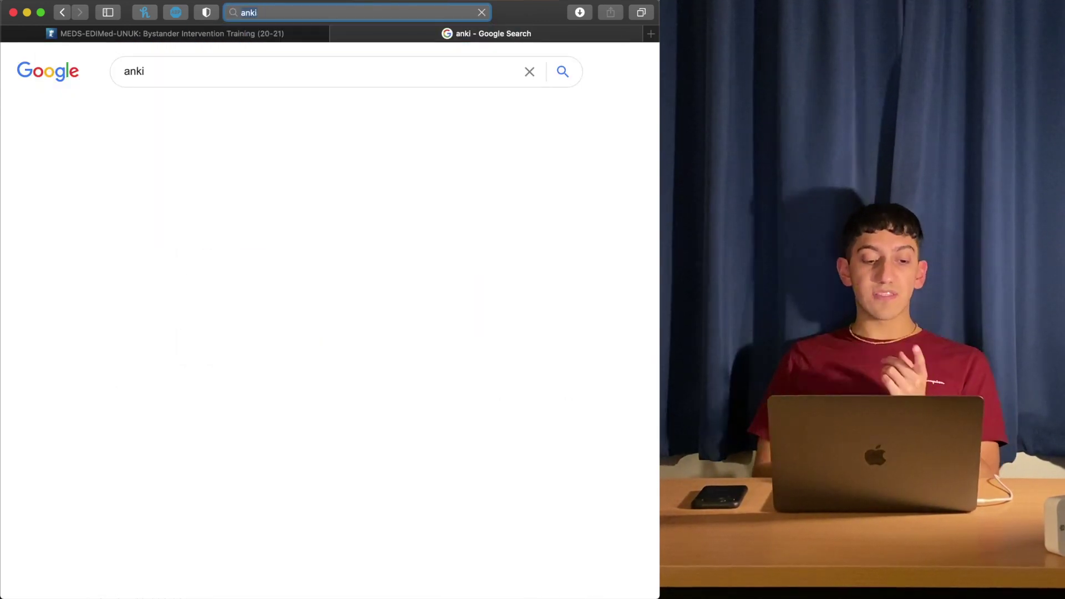
pyautogui.moveTo(124, 181); pyautogui.dragTo(240, 179)
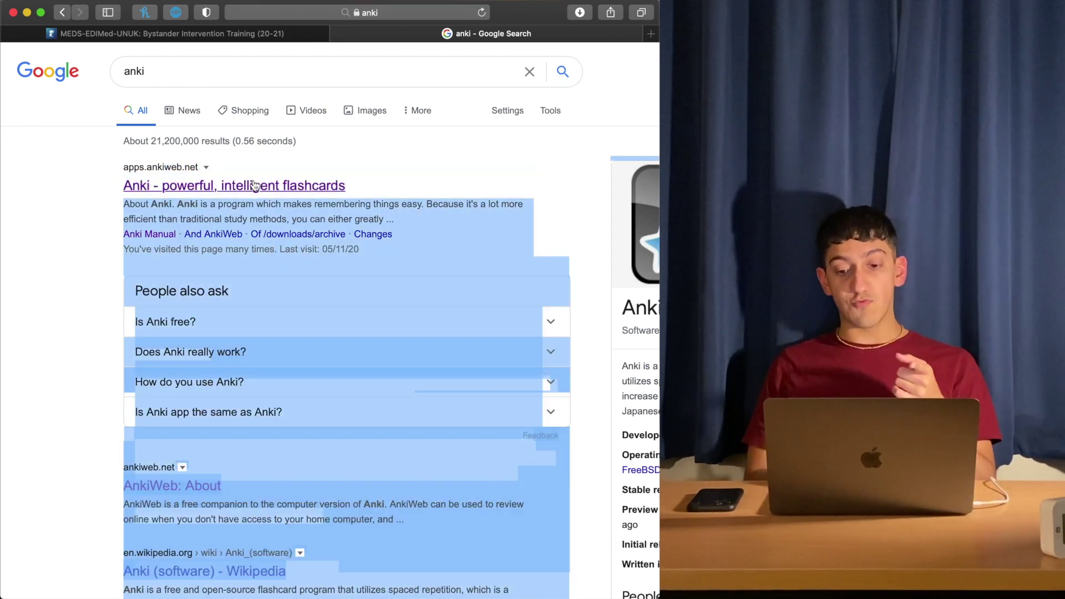
pyautogui.click(254, 185)
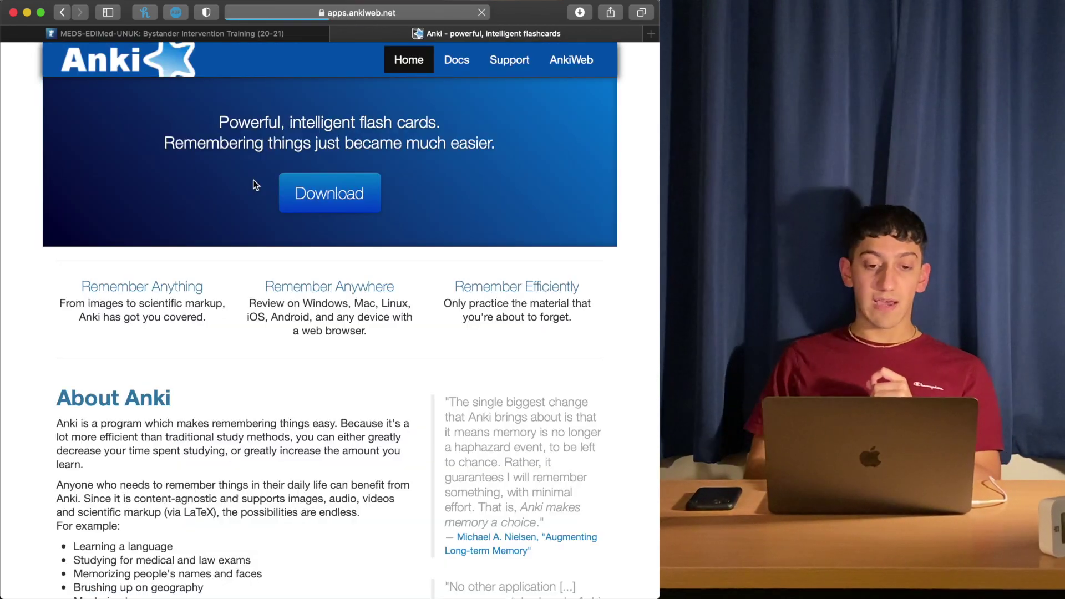
pyautogui.click(330, 193)
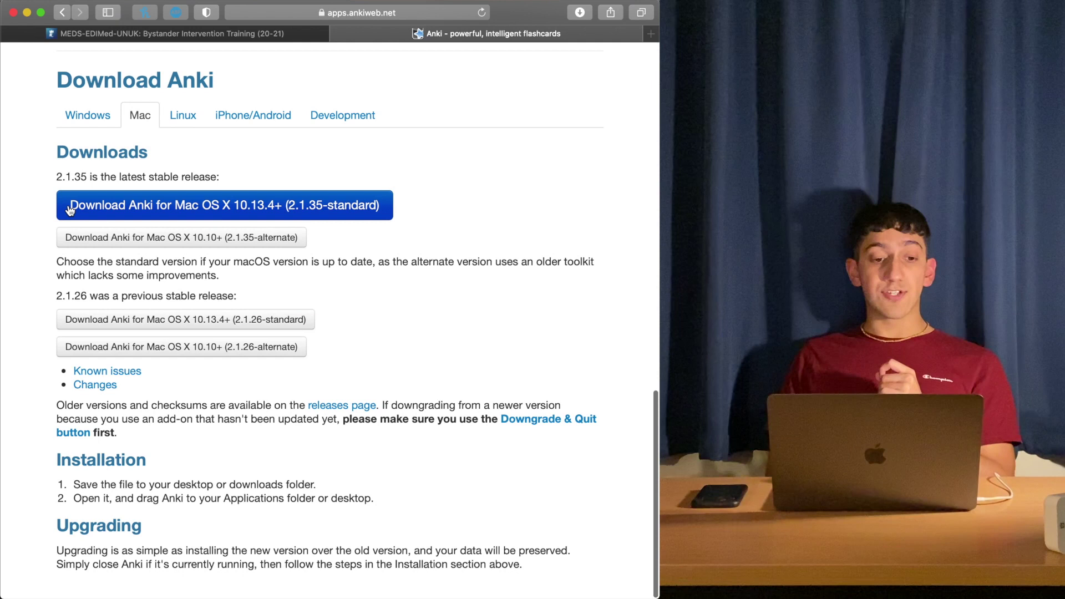
# Review the latest stable release line and the iPhone/Android and Windows download options.
pyautogui.moveTo(52, 175); pyautogui.dragTo(235, 179)
pyautogui.click(236, 179)
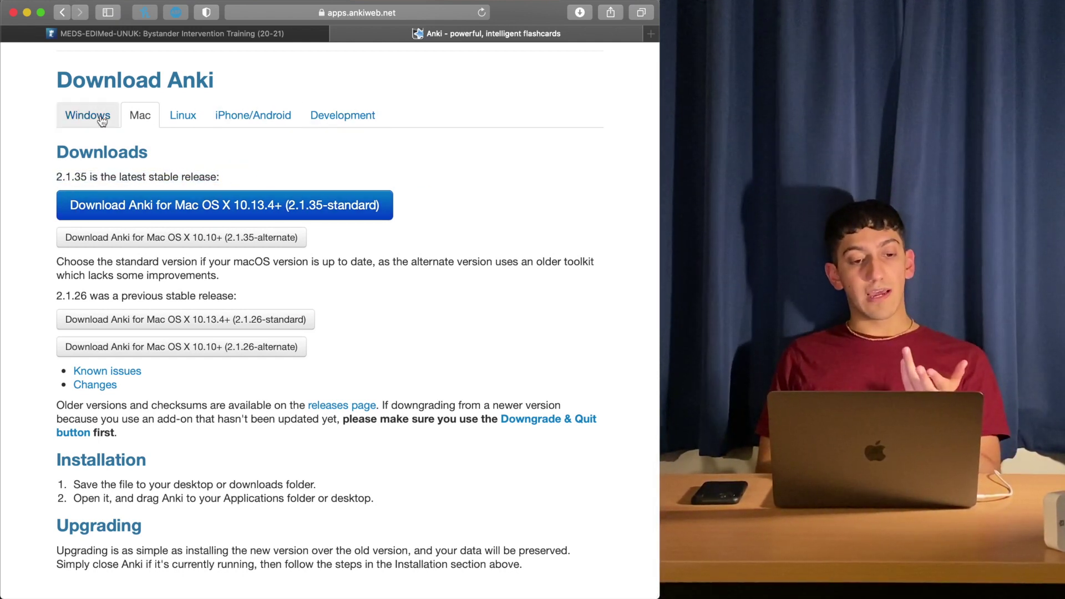
pyautogui.click(249, 127)
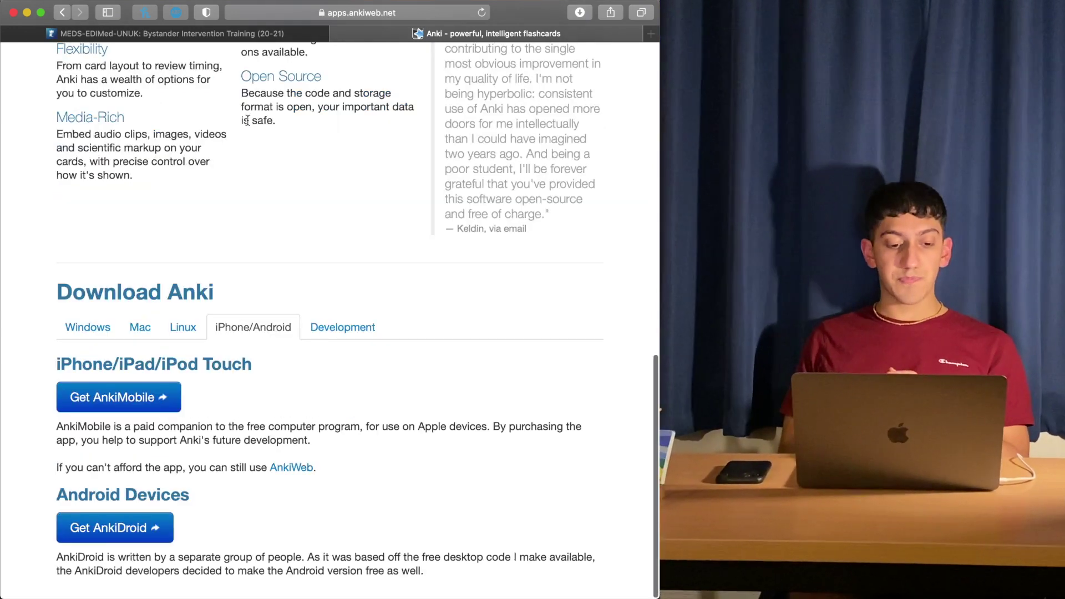
pyautogui.click(106, 323)
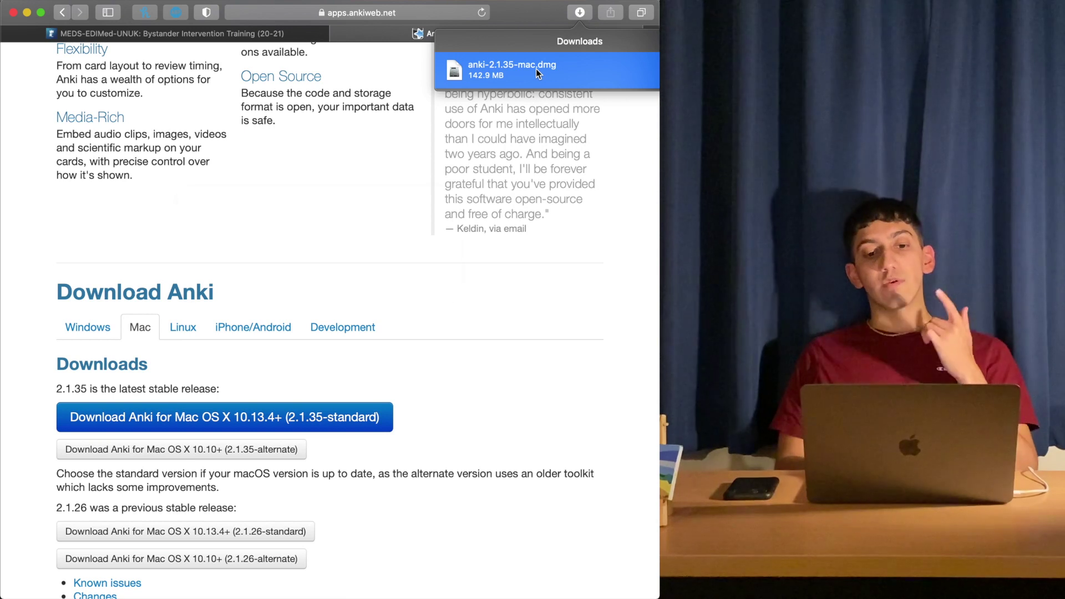
# Open the downloaded anki-2.1.35-mac.dmg without verifying it, then close the installer window.
pyautogui.doubleClick(536, 69)
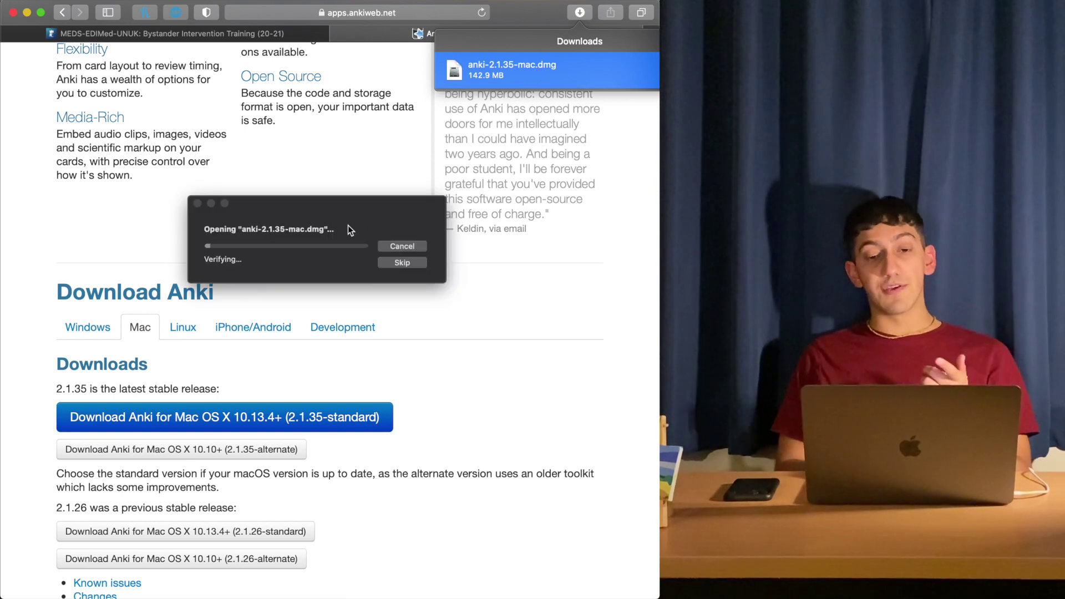
pyautogui.click(391, 261)
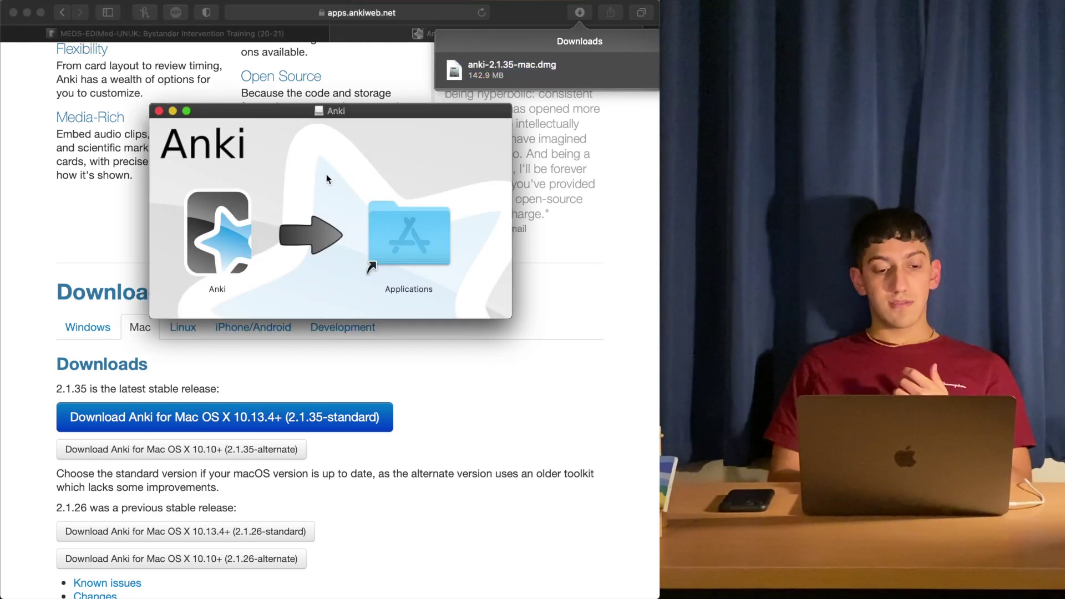
pyautogui.moveTo(352, 115); pyautogui.dragTo(386, 150)
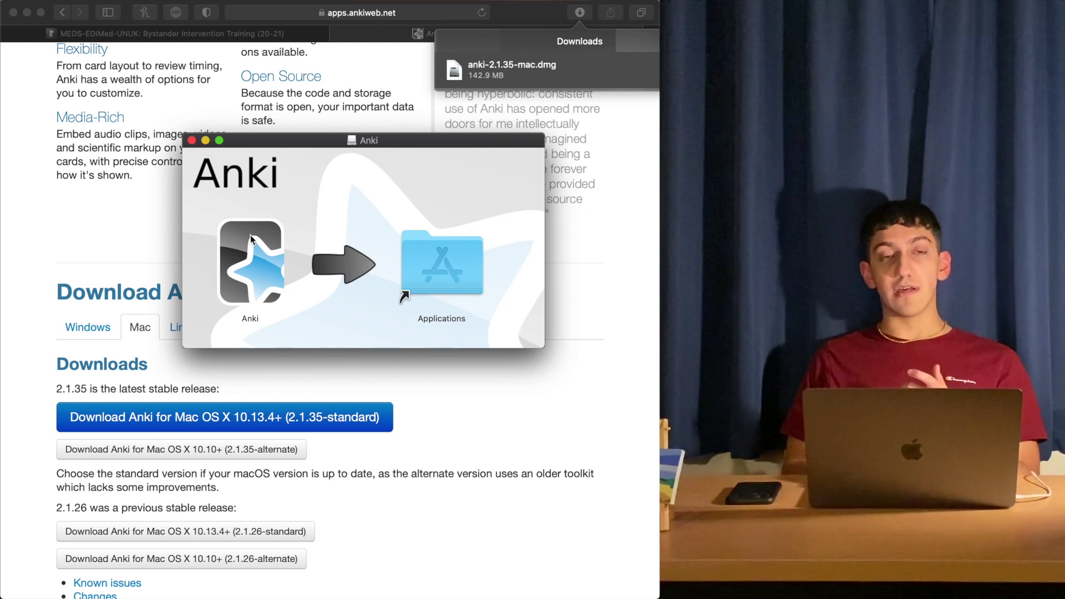
pyautogui.click(192, 140)
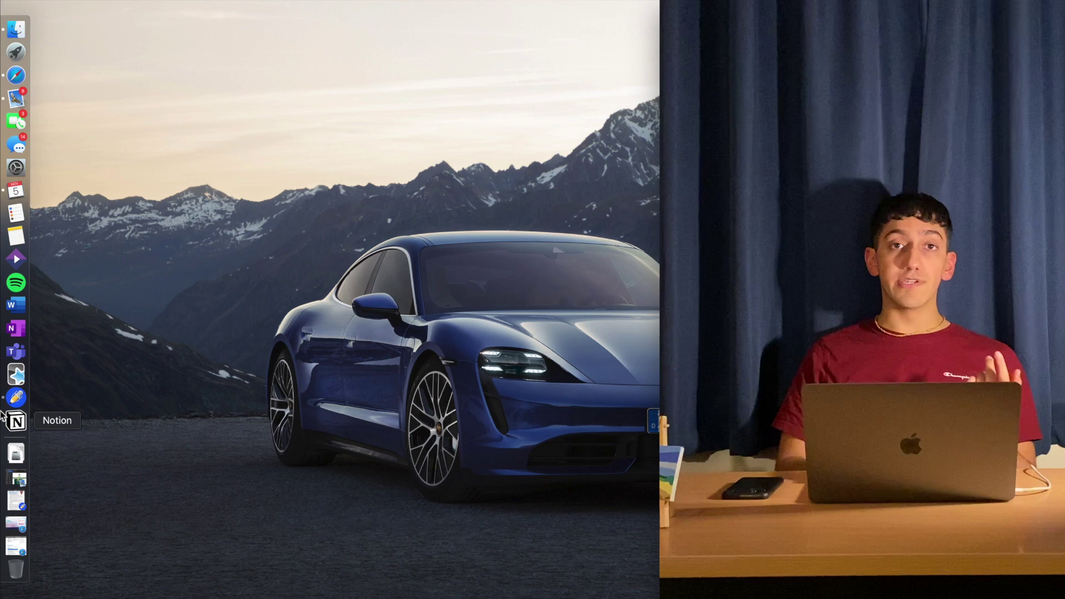
# Launch Anki from the Dock and widen its window to show the Anatomy, CP2 and sCP2 decks.
pyautogui.click(3, 377)
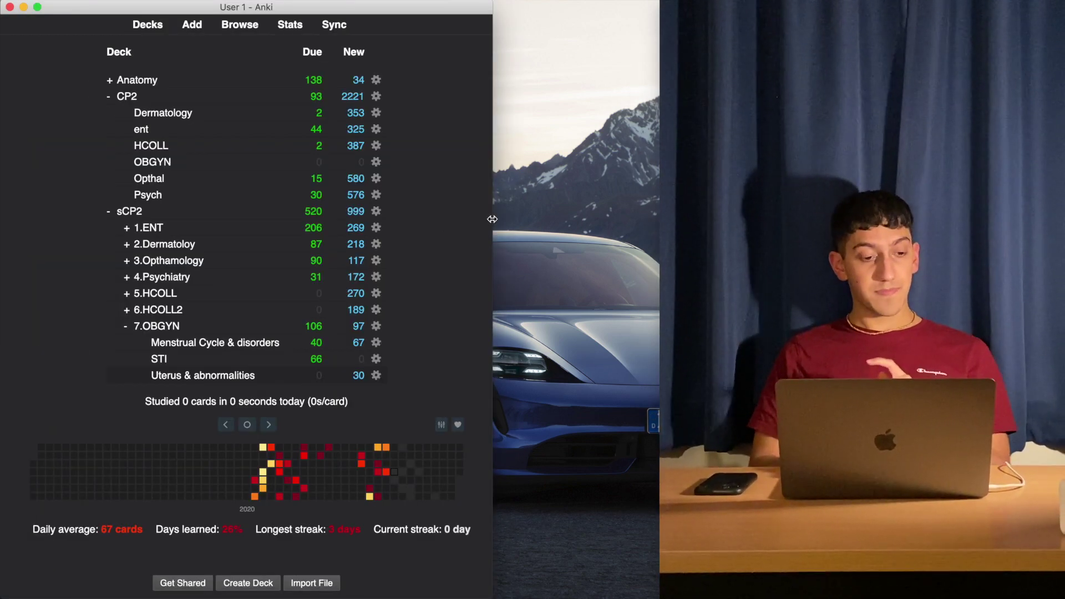
pyautogui.moveTo(491, 218); pyautogui.dragTo(660, 219)
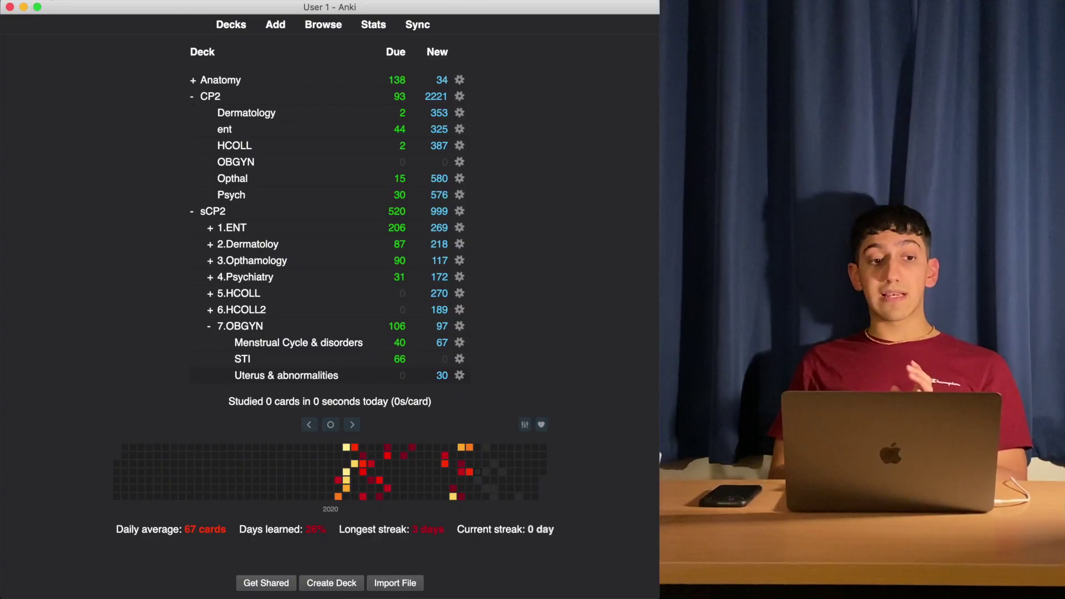
pyautogui.click(47, 0)
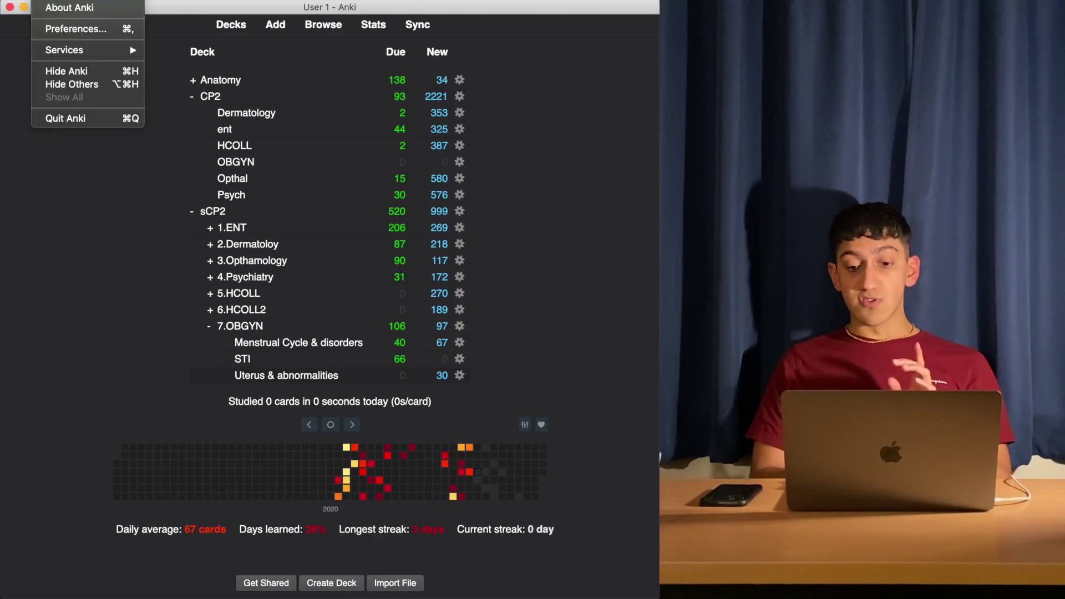
pyautogui.click(54, 28)
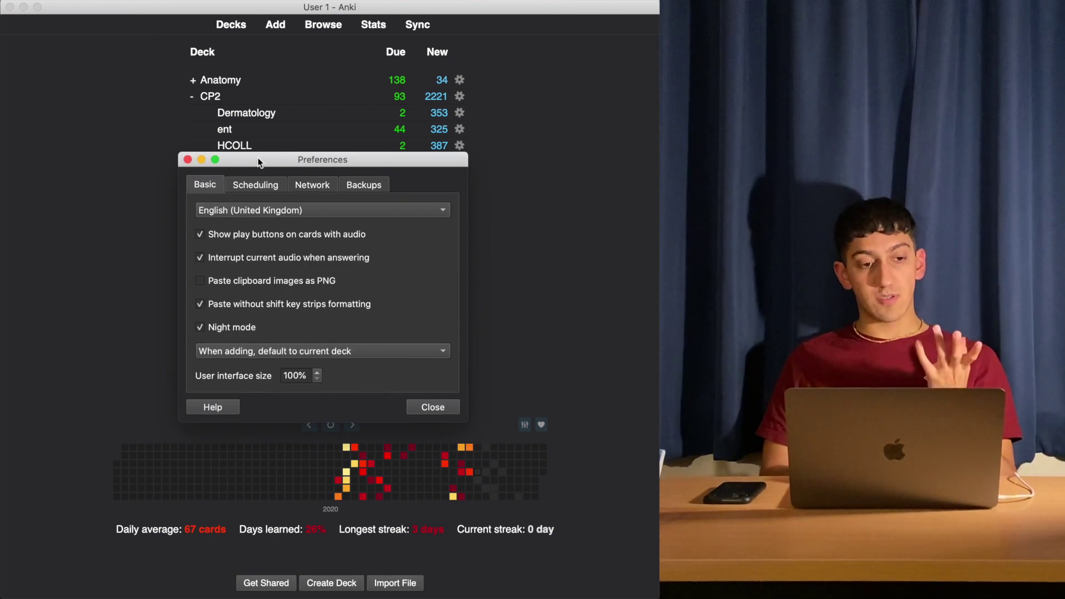
pyautogui.moveTo(258, 157); pyautogui.dragTo(193, 125)
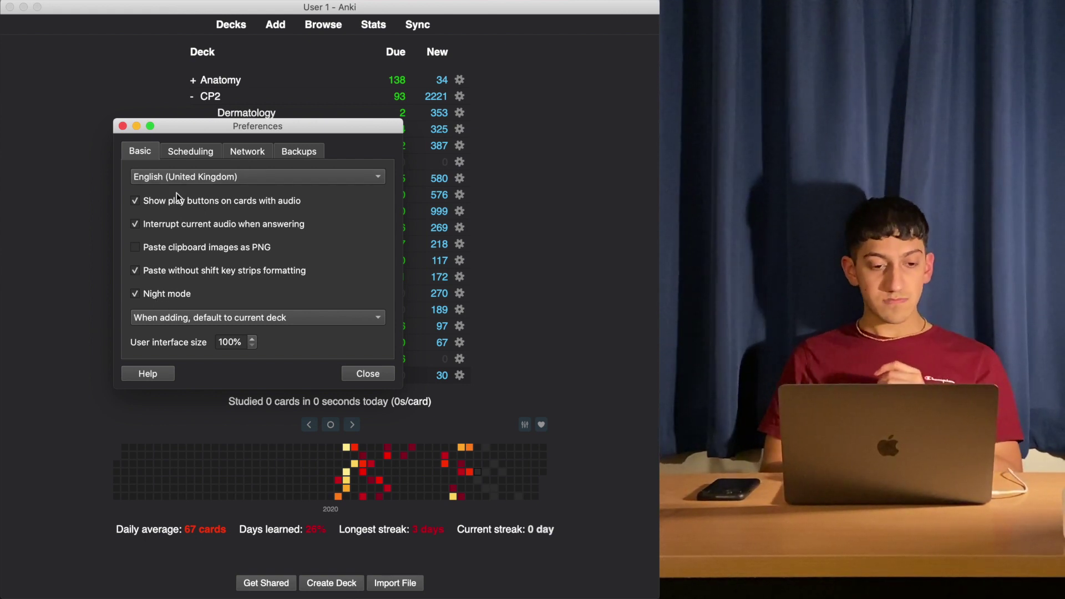
pyautogui.click(192, 150)
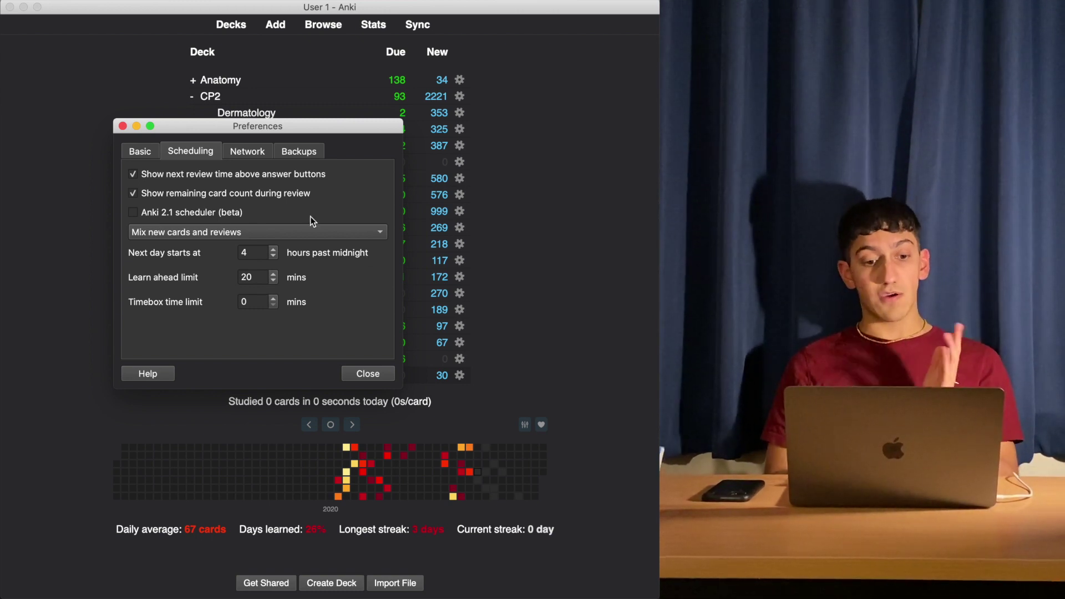
pyautogui.click(248, 153)
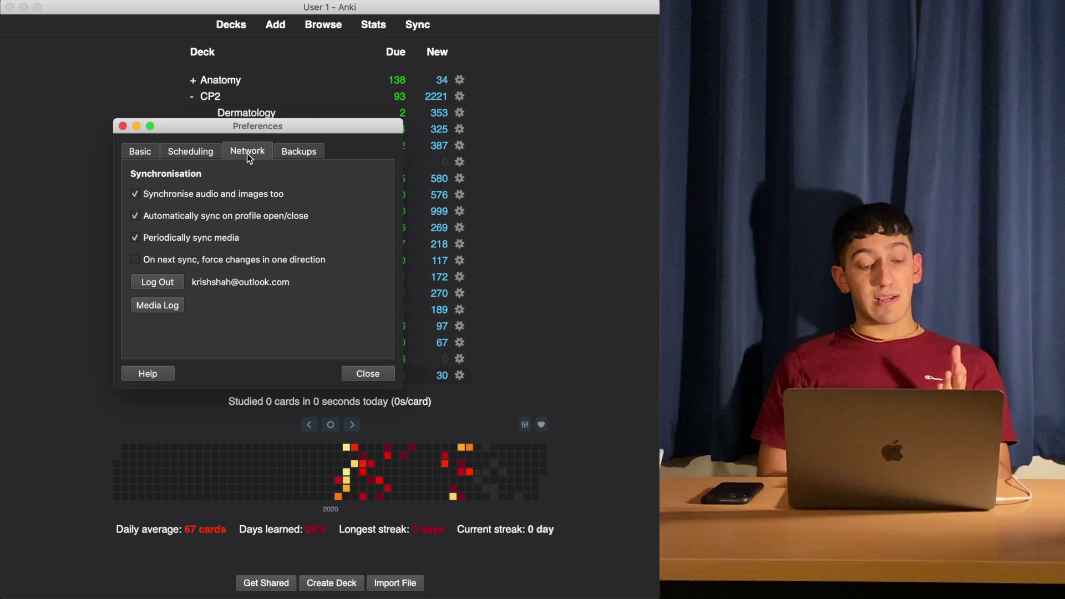
pyautogui.click(301, 155)
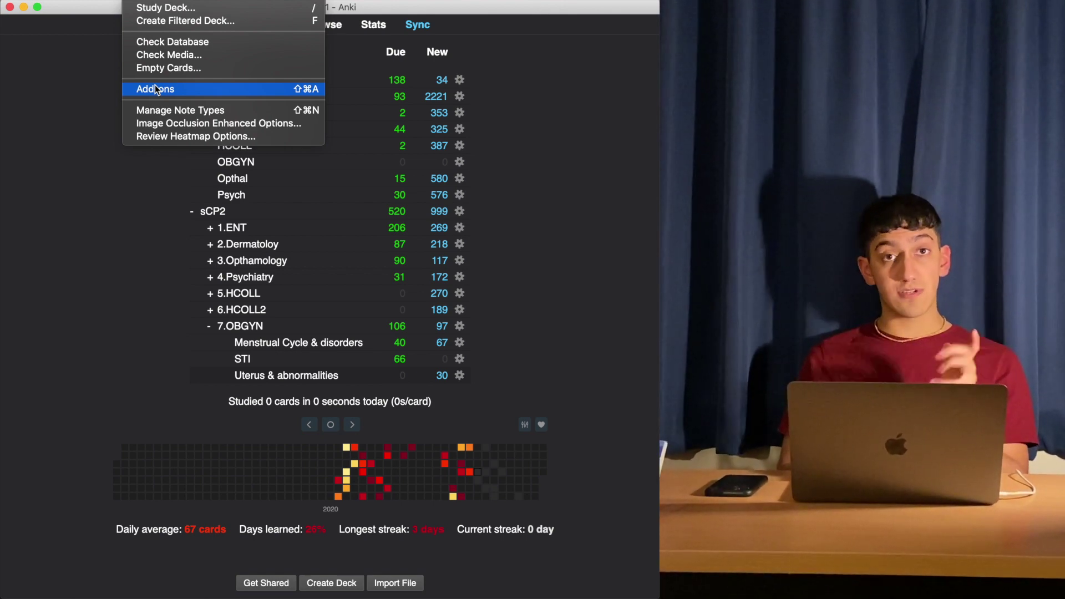
# Open Tools > Add-ons and select GODMODE, Image Occlusion Enhanced, Review Heatmap and Speed Focus Mode in turn.
pyautogui.click(155, 89)
pyautogui.moveTo(271, 112); pyautogui.dragTo(289, 144)
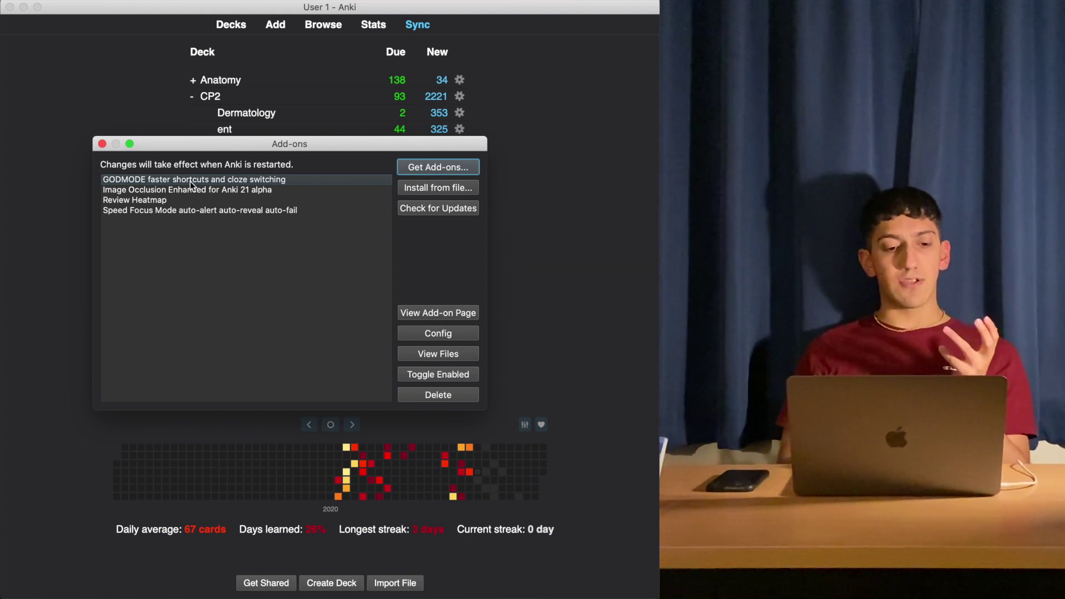
pyautogui.press('Down')
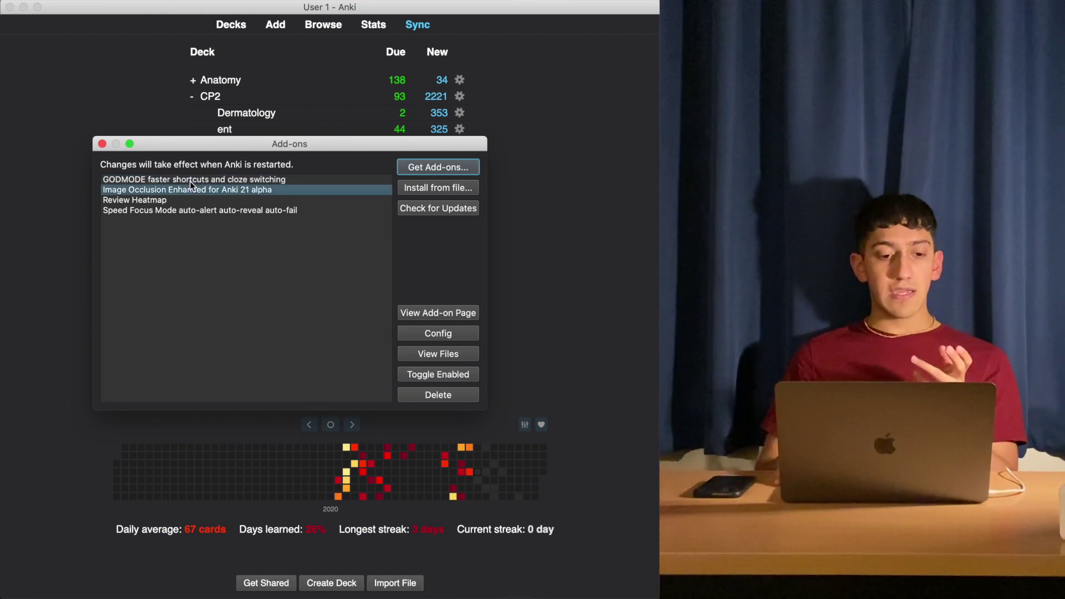
pyautogui.press('Down')
pyautogui.press('Down')
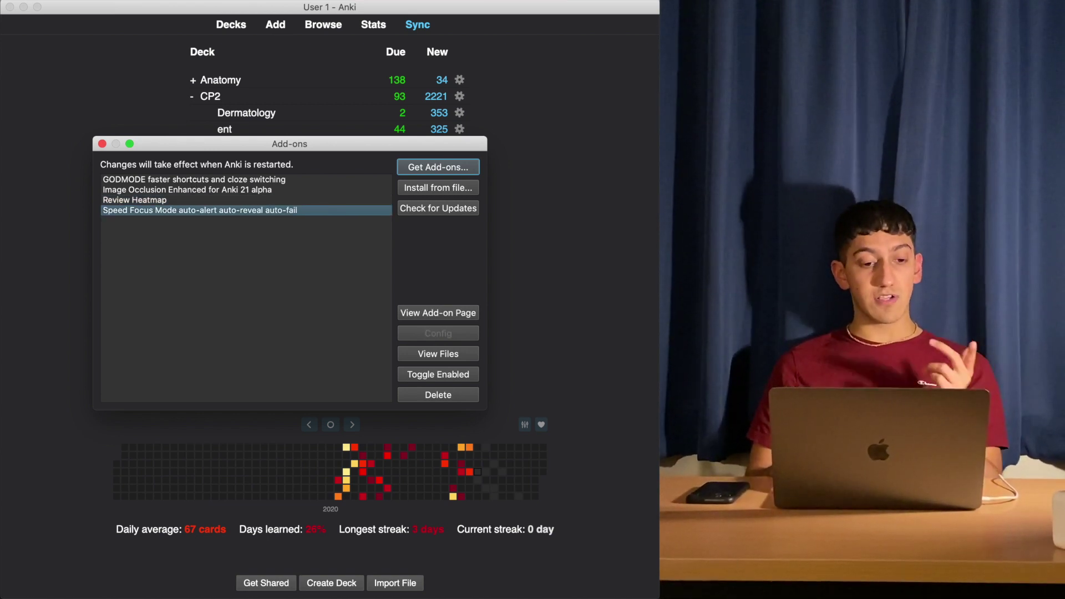
pyautogui.click(237, 180)
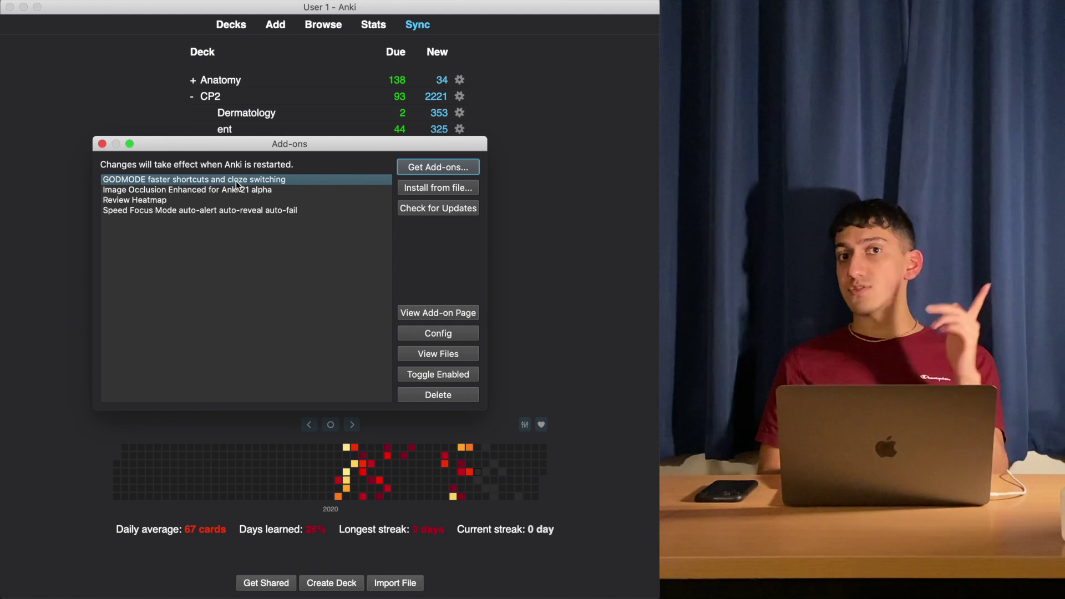
pyautogui.press('Down')
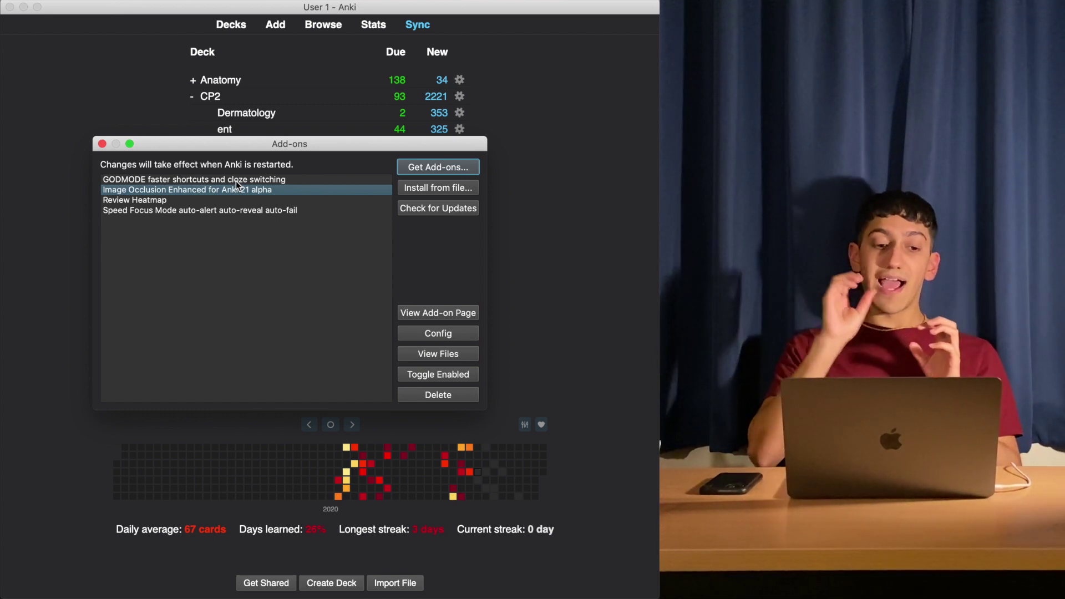
pyautogui.press('Down')
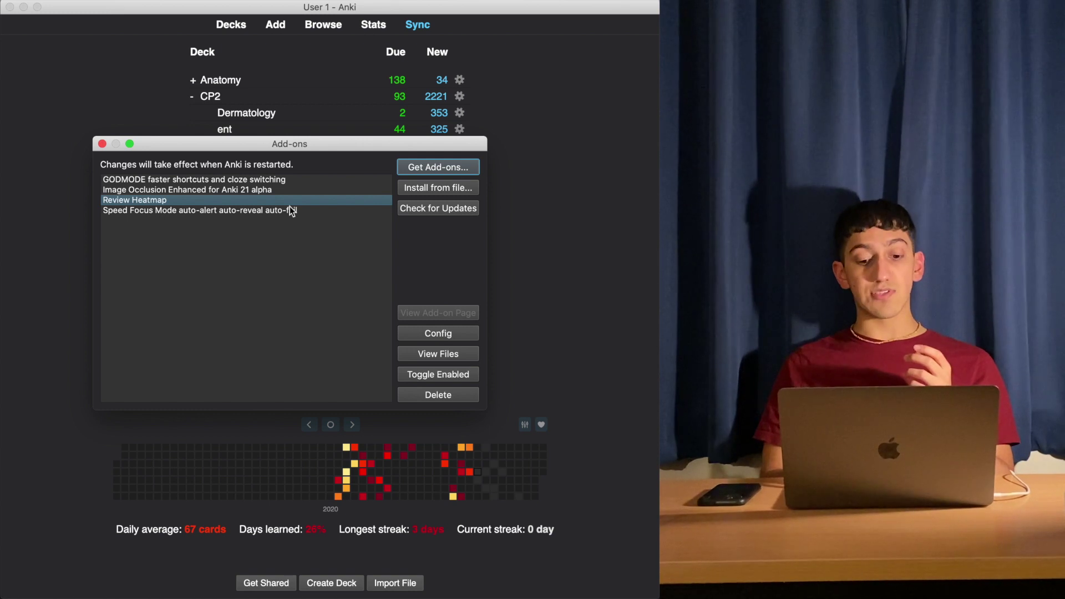
pyautogui.click(253, 210)
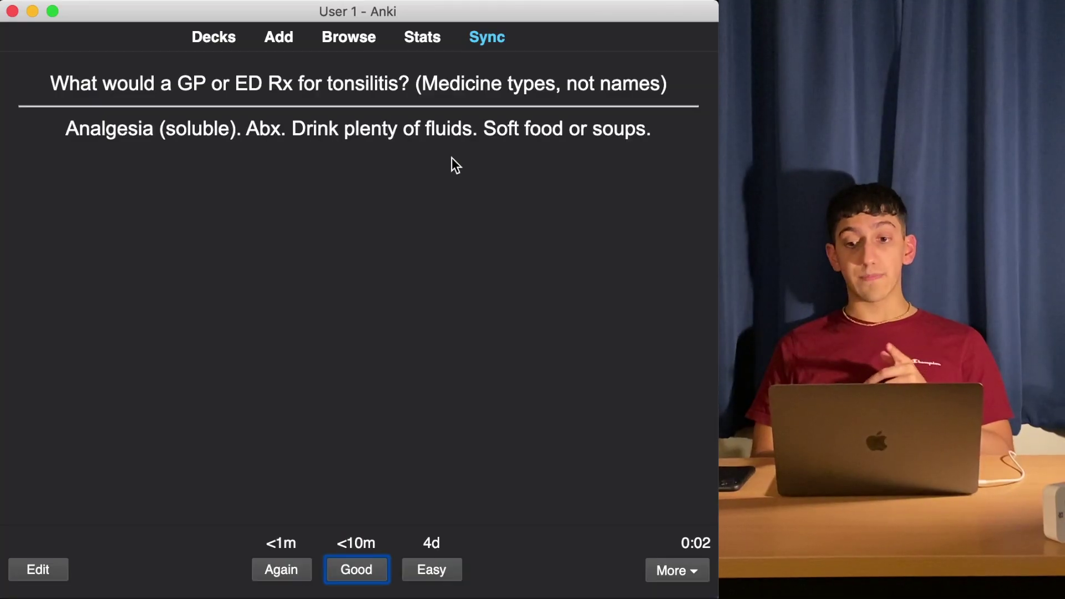
# Step through cards as Good past tonsillectomy to reveal the Glandular Fever card's Epstein Barr virus answer.
pyautogui.press('space')
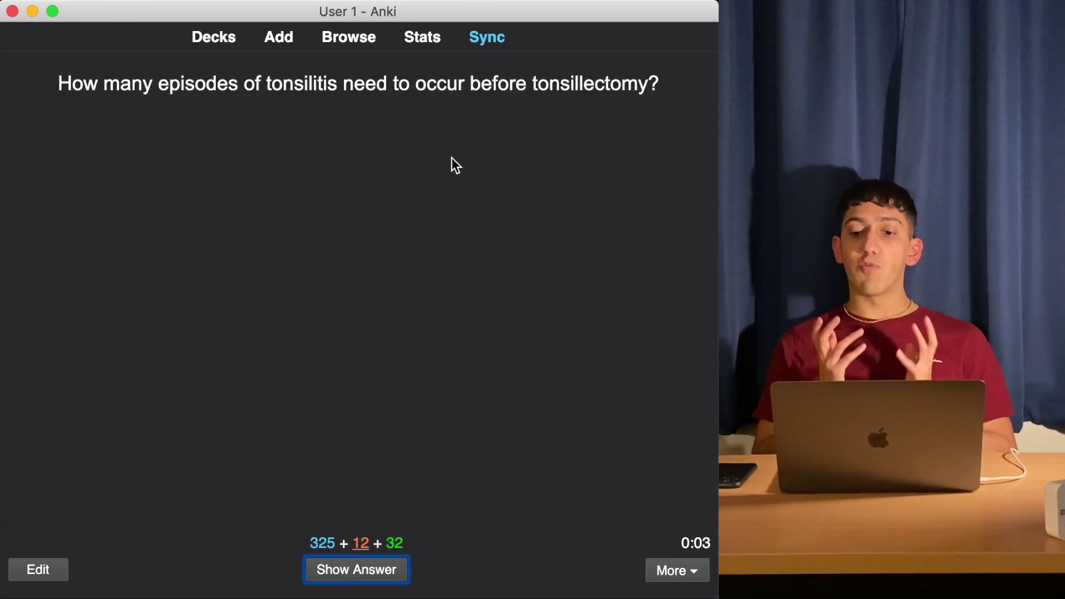
pyautogui.press('space')
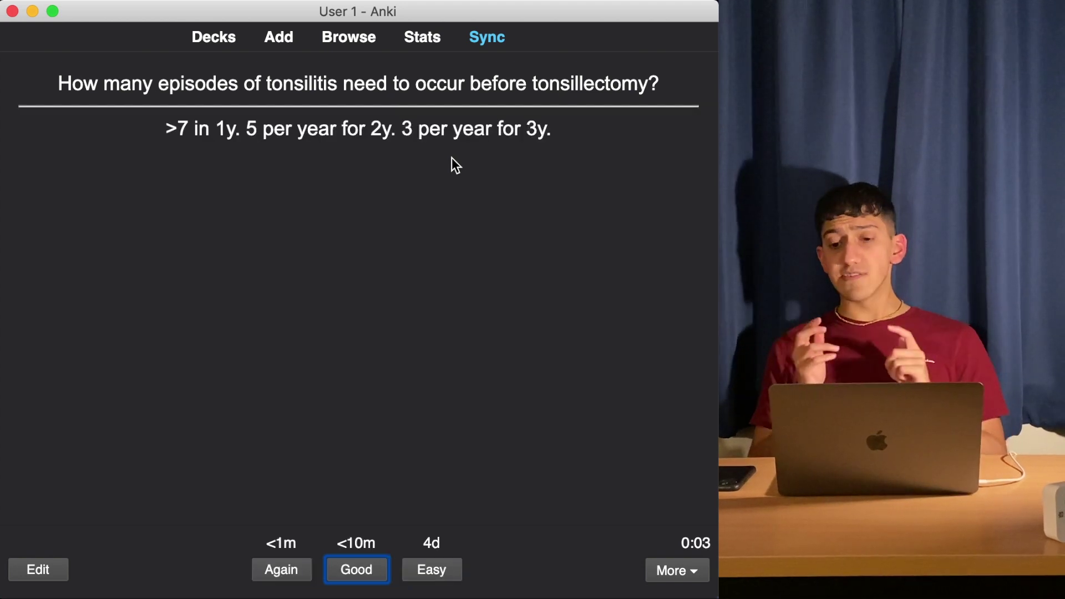
pyautogui.press('space')
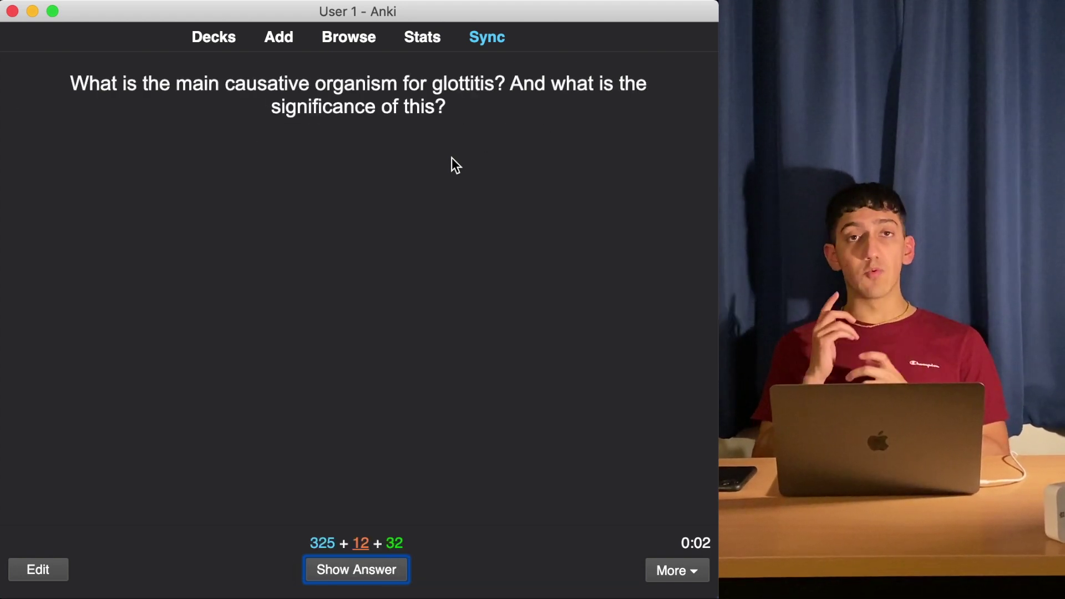
pyautogui.press('space')
pyautogui.press('space')
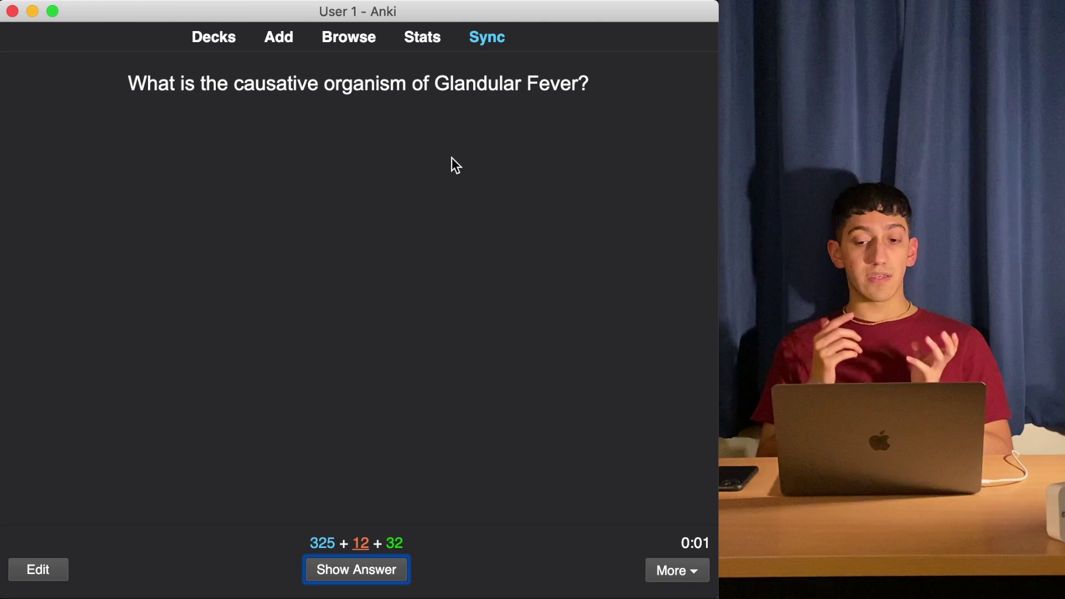
pyautogui.press('space')
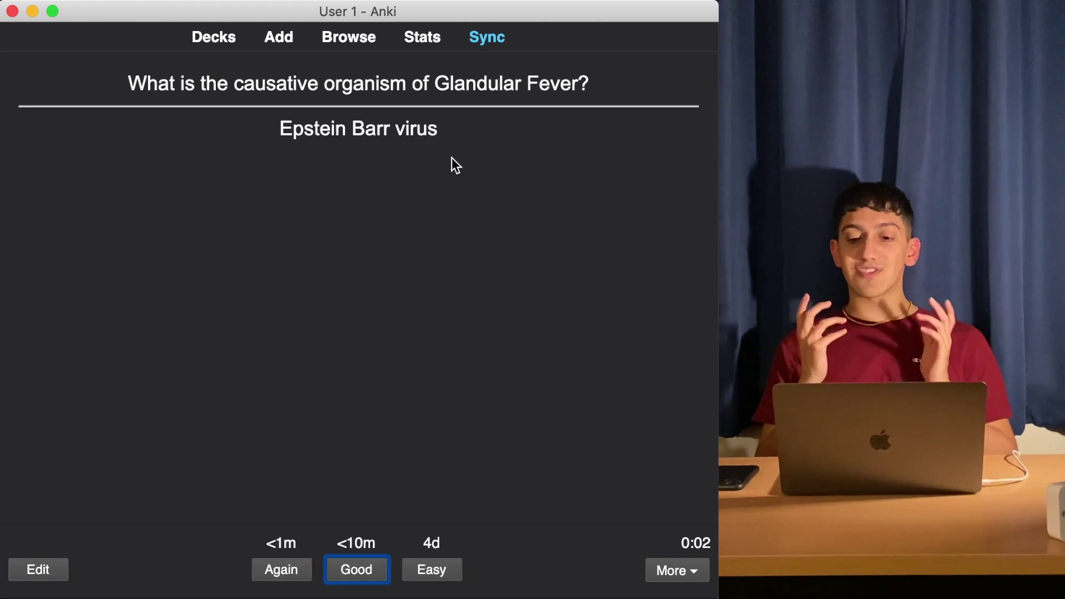
pyautogui.press('space')
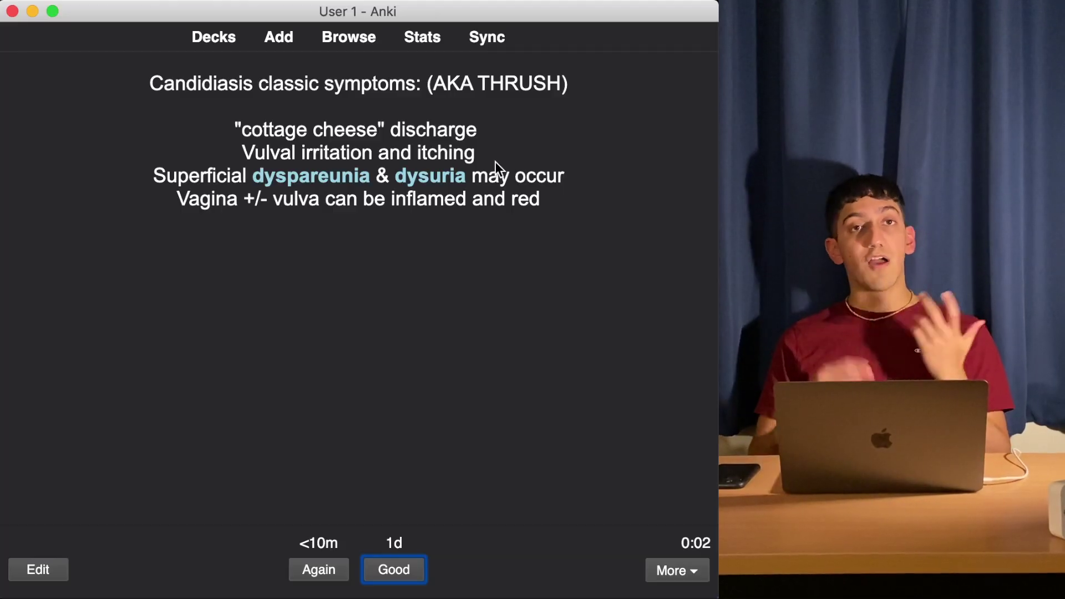
# Rate the candidiasis, gonorrhoea and toxic shock syndrome (Staphylococcus aureus) cards as recalled after revealing them.
pyautogui.press('space')
pyautogui.scroll(-2, 495, 161)
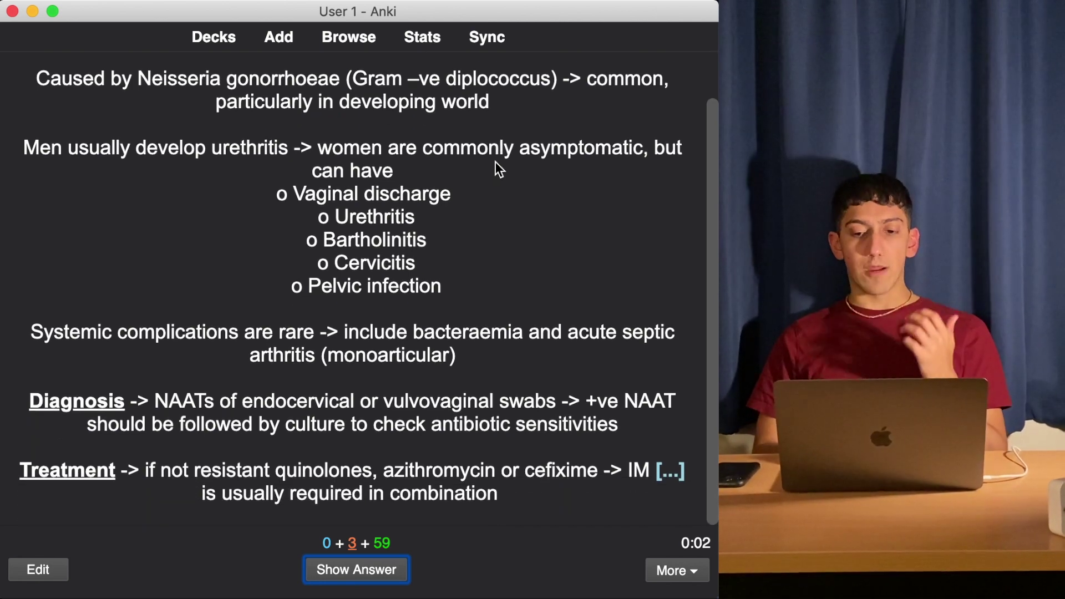
pyautogui.press('space')
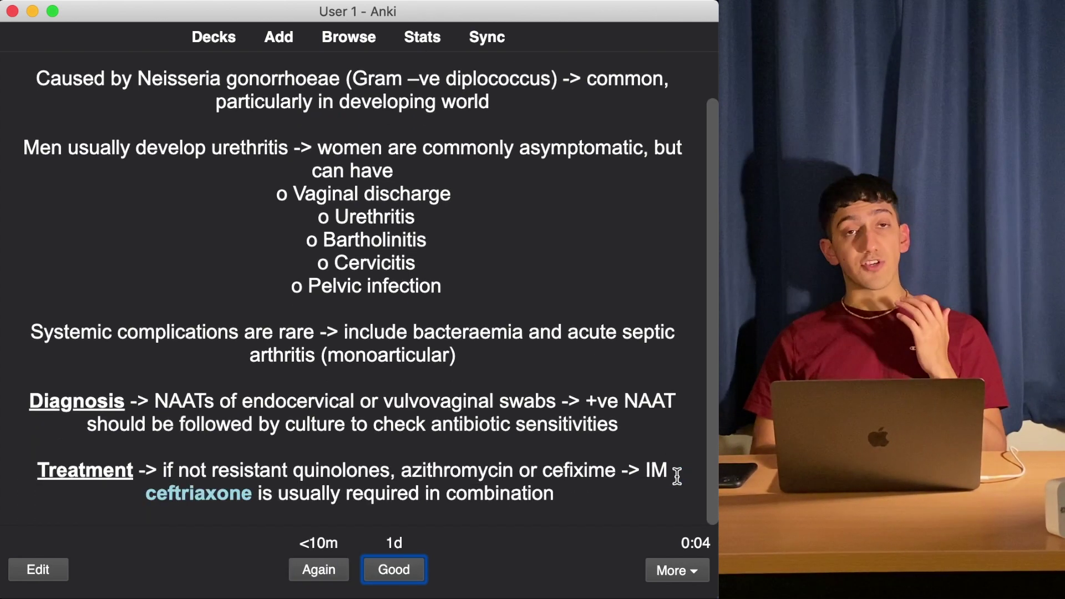
pyautogui.press('space')
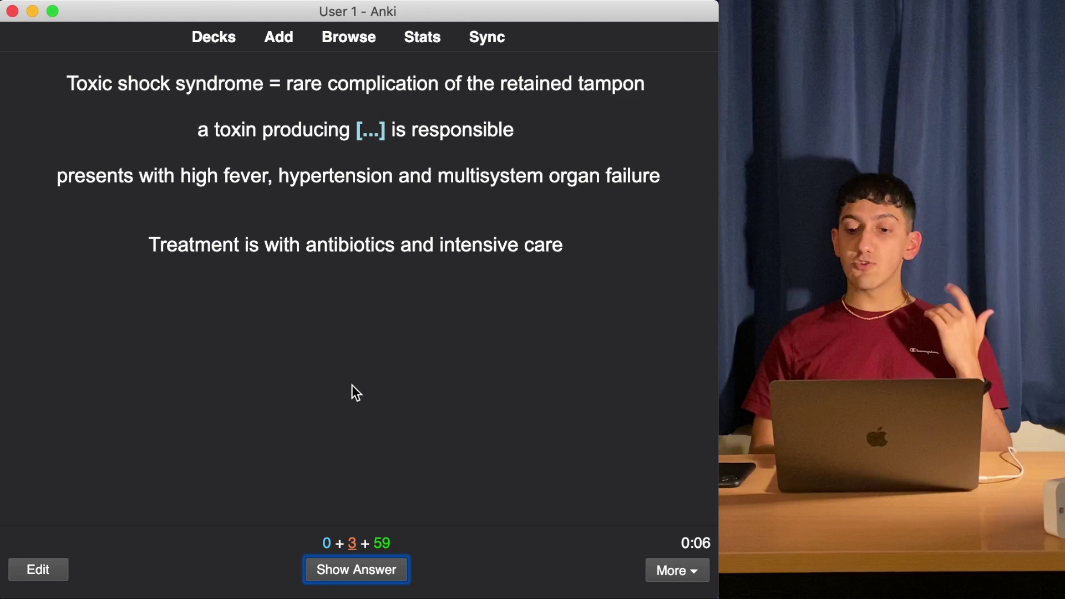
pyautogui.click(371, 577)
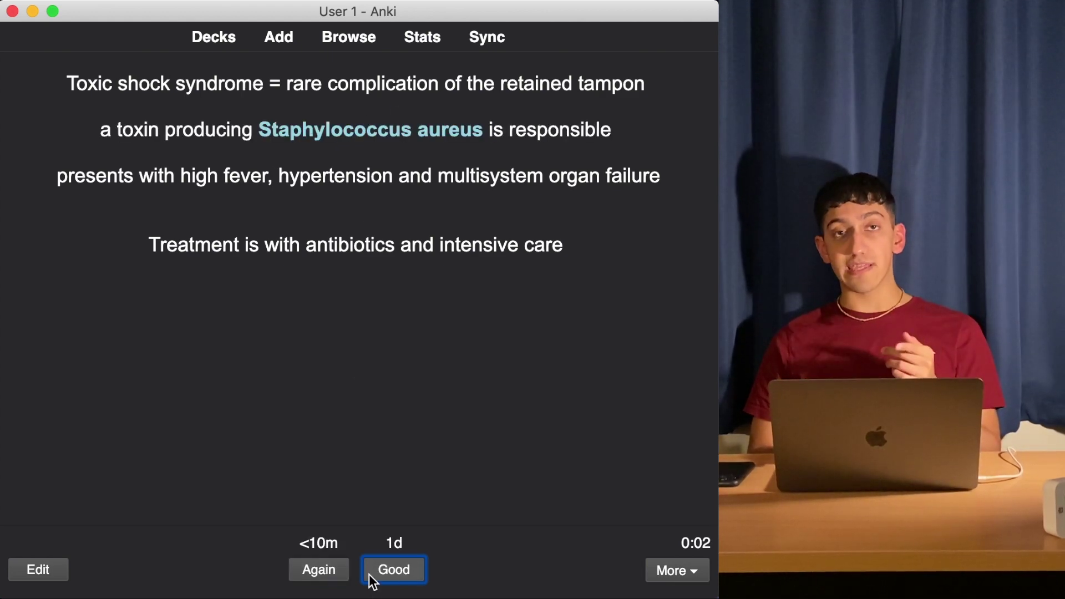
pyautogui.click(335, 583)
# Reveal and mark Again the gonorrhoea, syphilis (Treponema pallidum) and genital herpes cards.
pyautogui.scroll(-2, 304, 408)
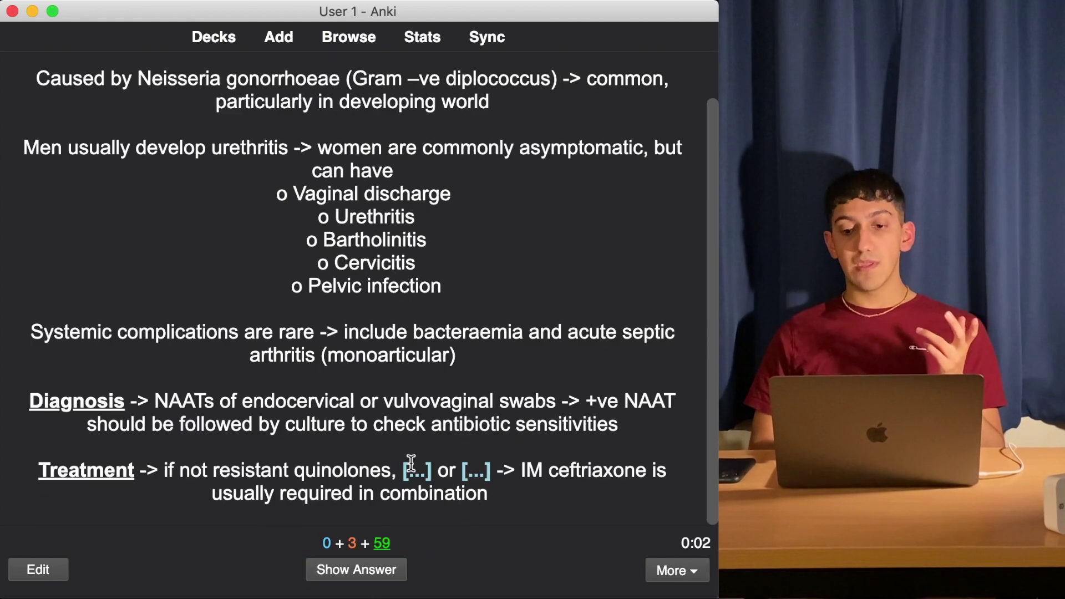
pyautogui.click(374, 568)
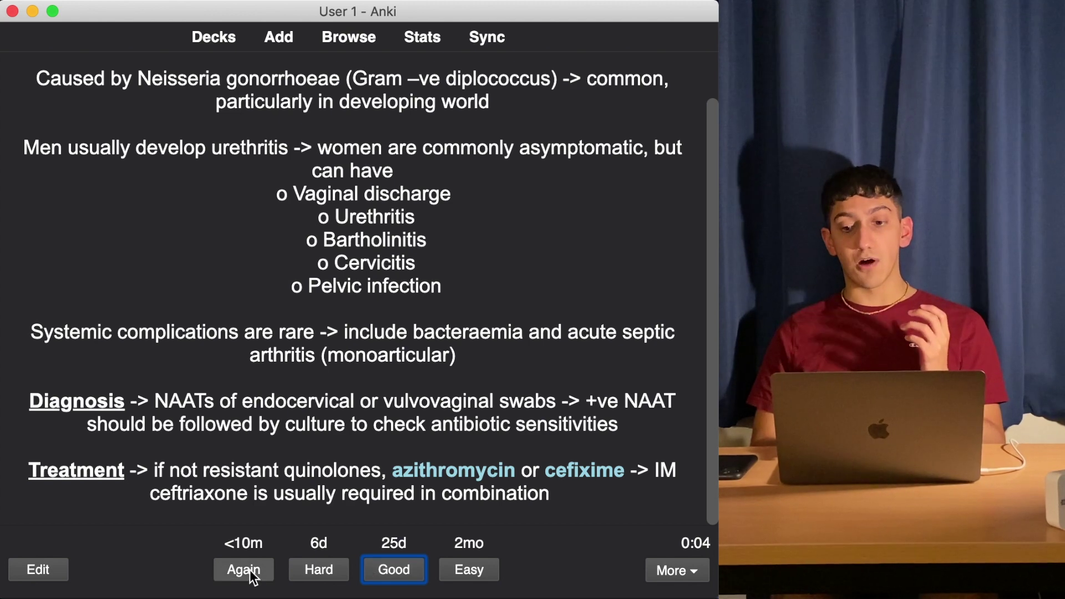
pyautogui.click(251, 573)
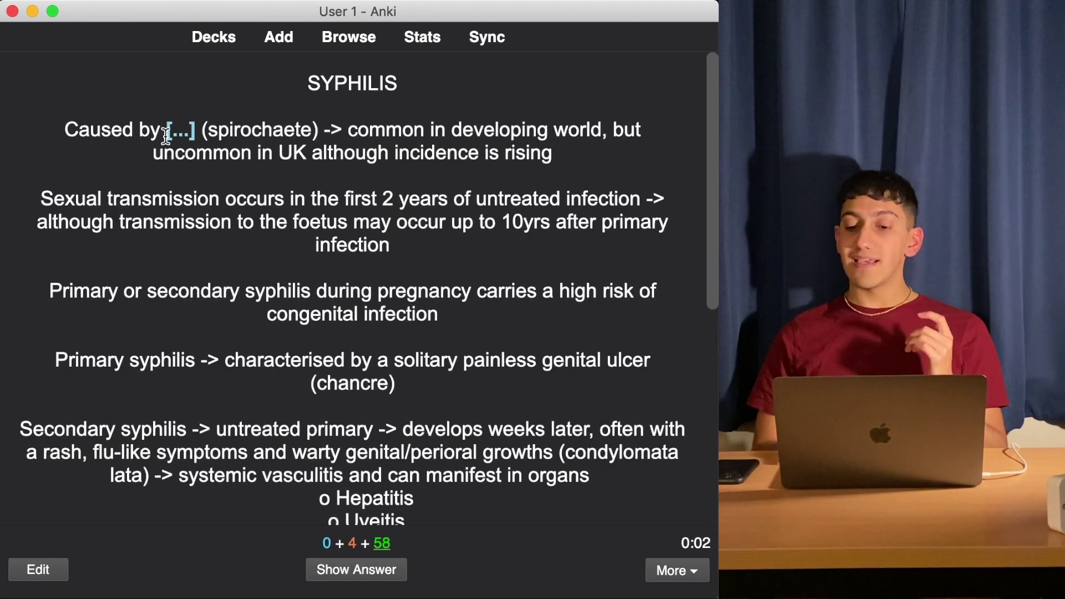
pyautogui.click(397, 572)
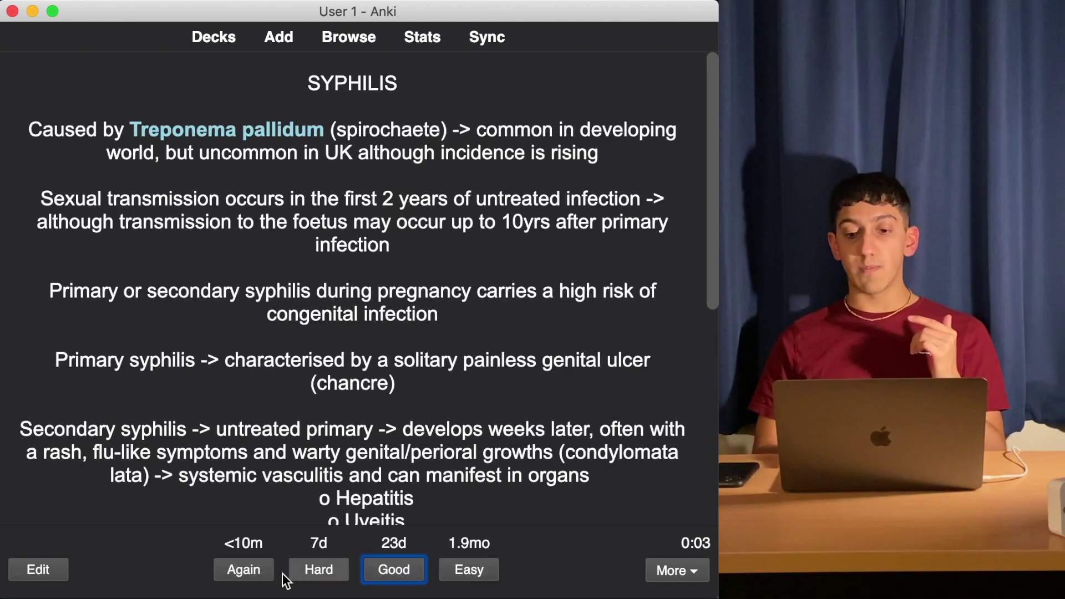
pyautogui.click(243, 572)
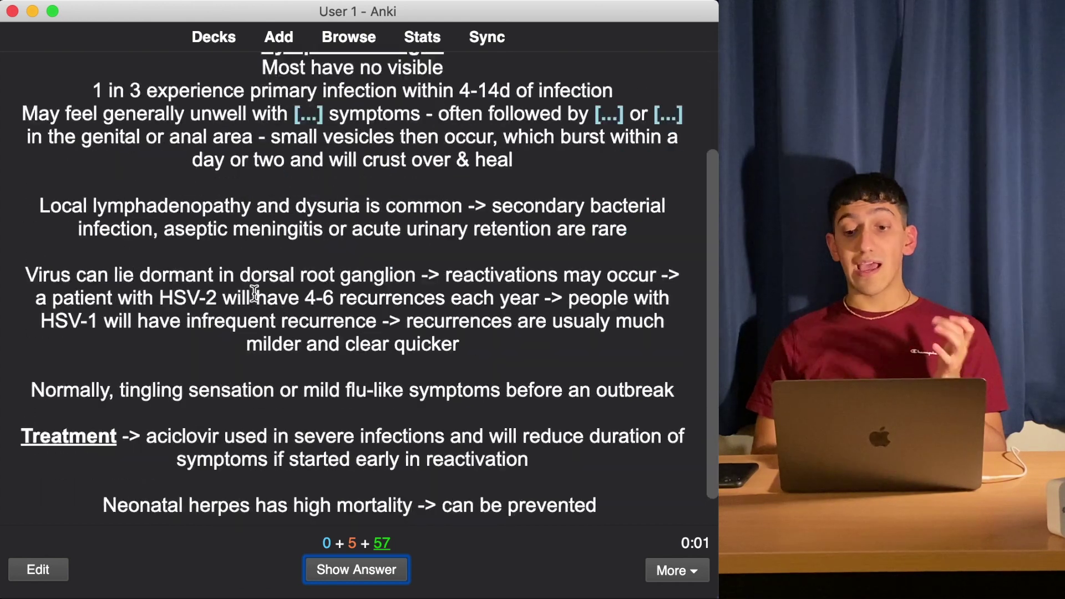
pyautogui.scroll(-1, 255, 291)
pyautogui.scroll(5, 254, 292)
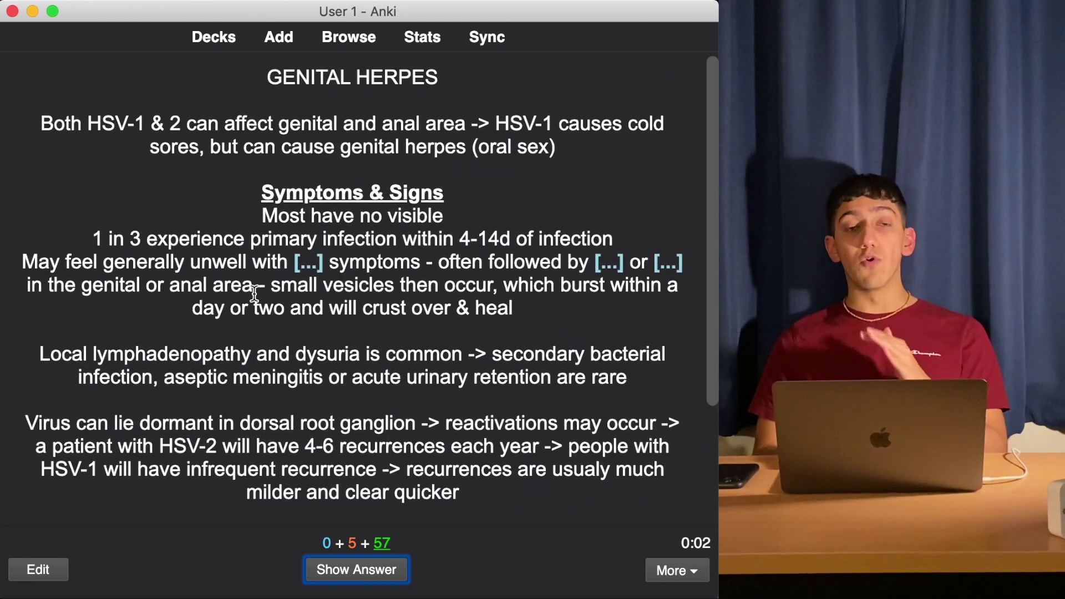
pyautogui.moveTo(281, 285); pyautogui.dragTo(497, 252)
pyautogui.click(392, 570)
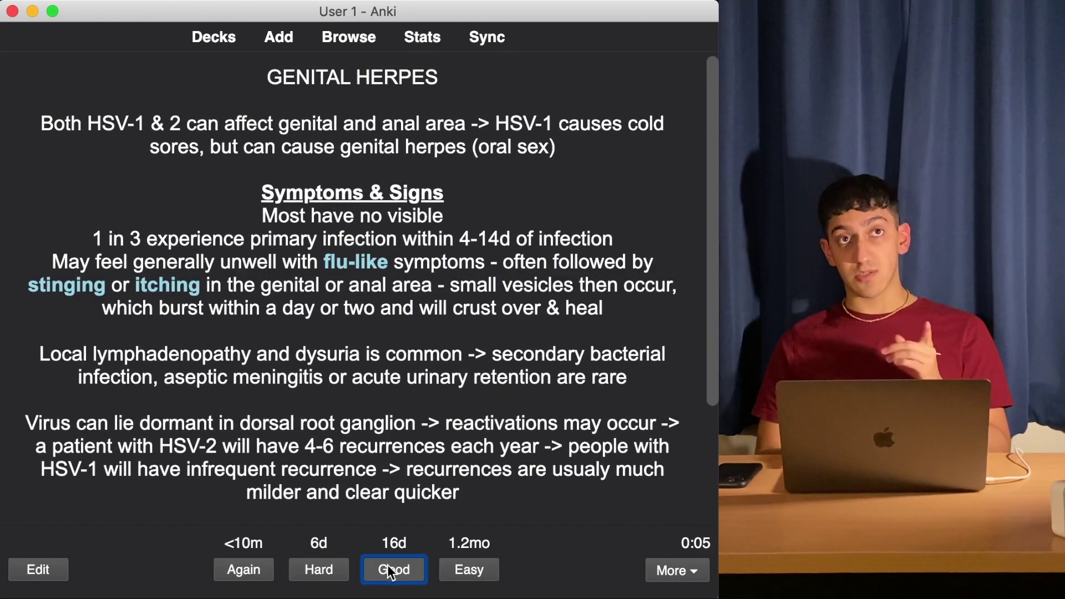
pyautogui.click(259, 575)
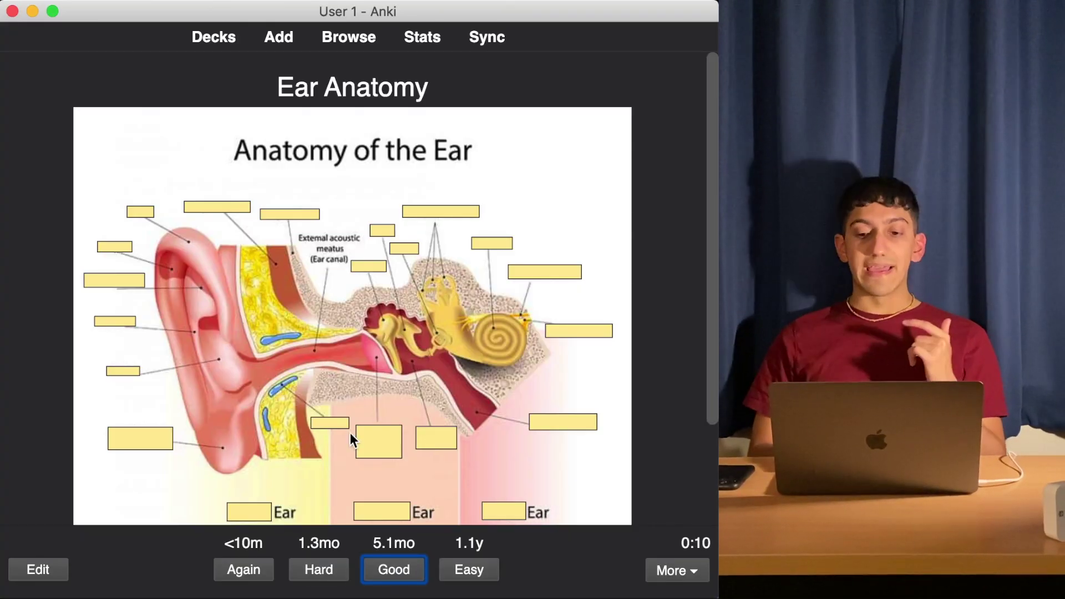
# Mark Again the Ear Anatomy, ear diagram, Tympanic Membrane (Anterior fold) and glue ear occlusion cards.
pyautogui.click(255, 568)
pyautogui.scroll(-2, 333, 325)
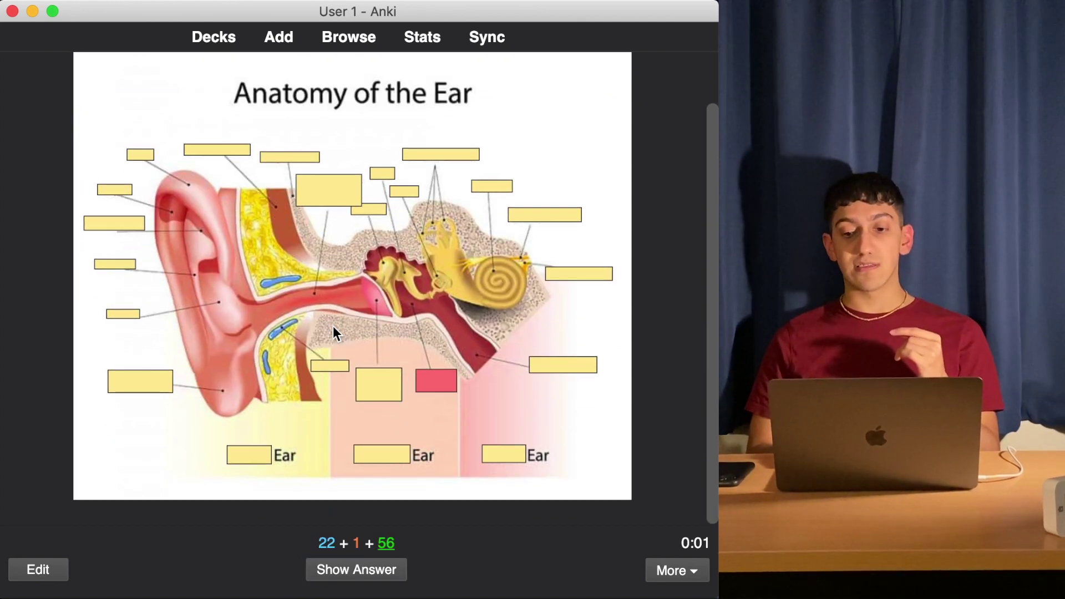
pyautogui.click(373, 562)
pyautogui.click(257, 569)
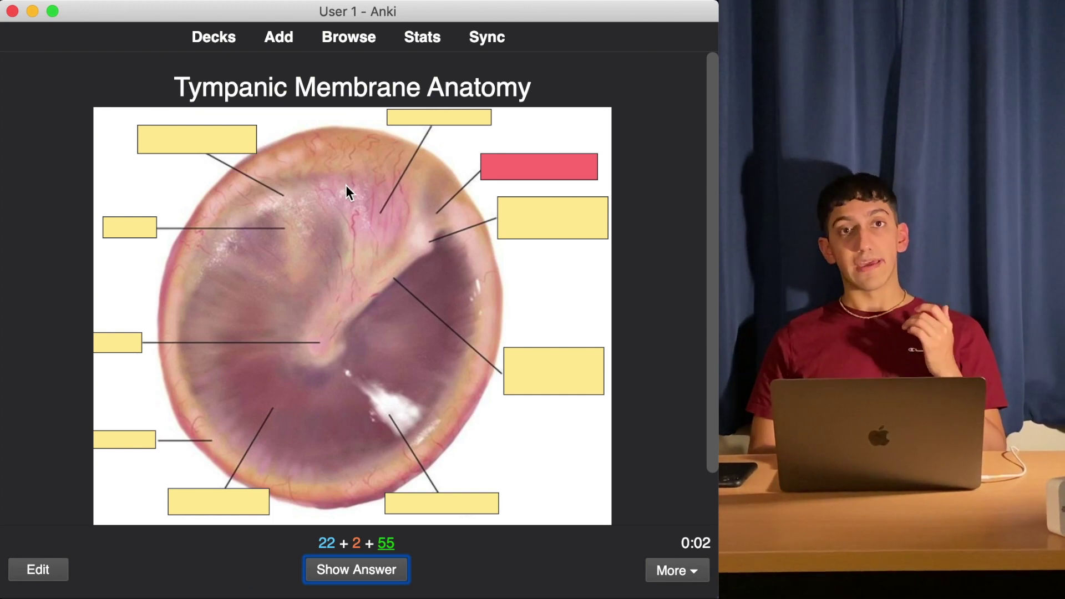
pyautogui.click(327, 566)
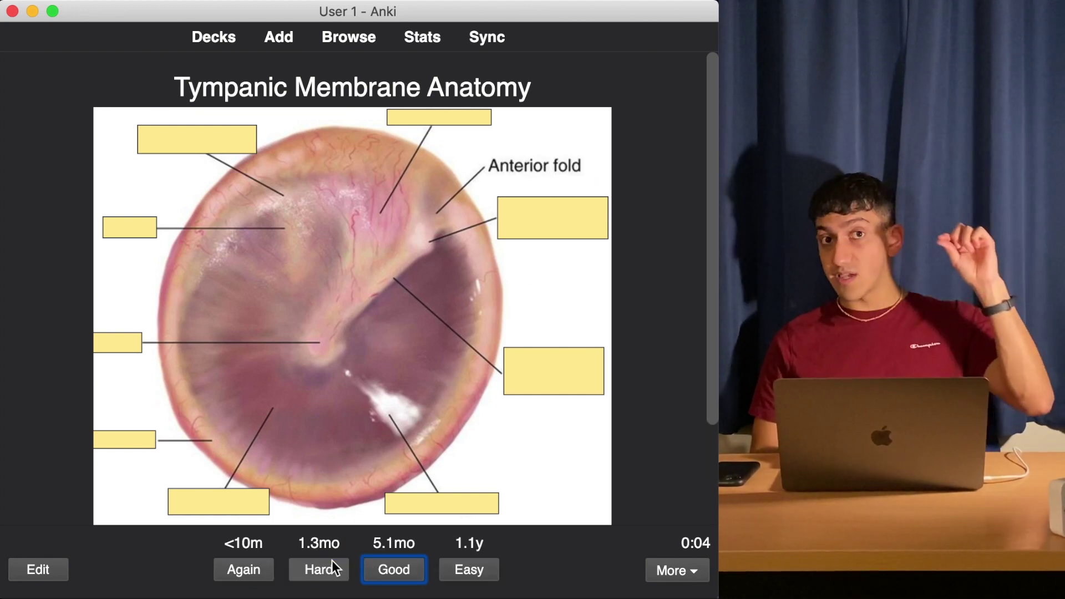
pyautogui.click(258, 573)
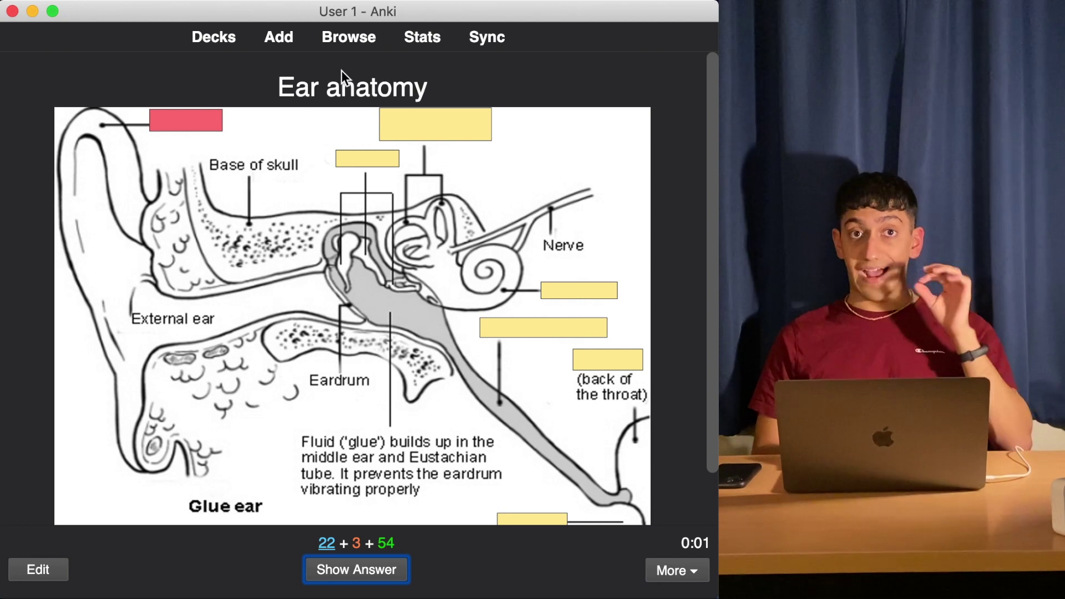
pyautogui.click(327, 574)
pyautogui.click(278, 571)
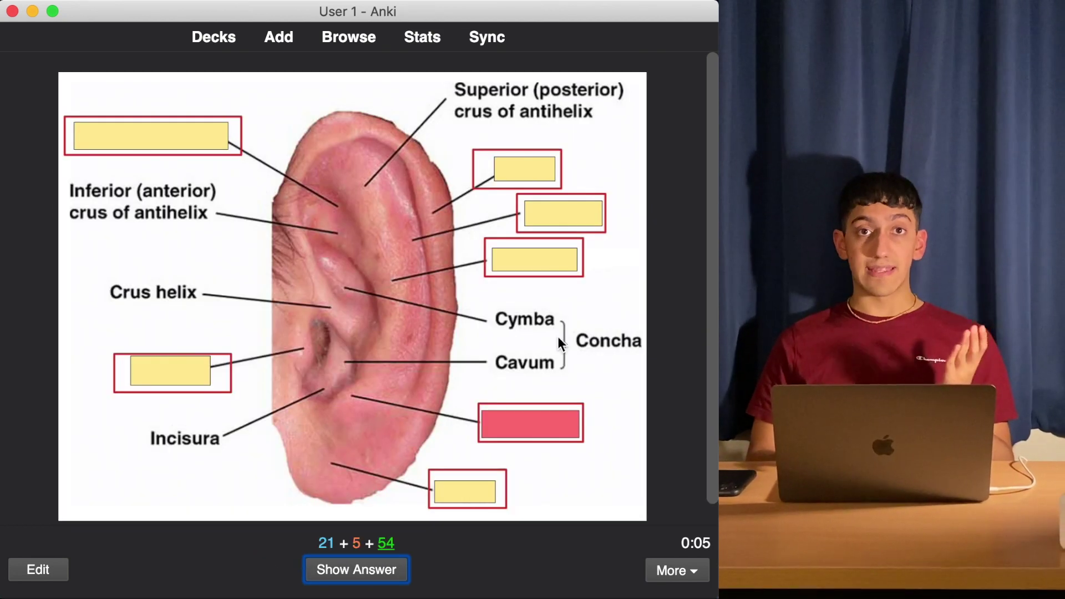
# Reveal Antitragus on the outer ear card, show and re-hide all labels, then mark it Again.
pyautogui.click(377, 565)
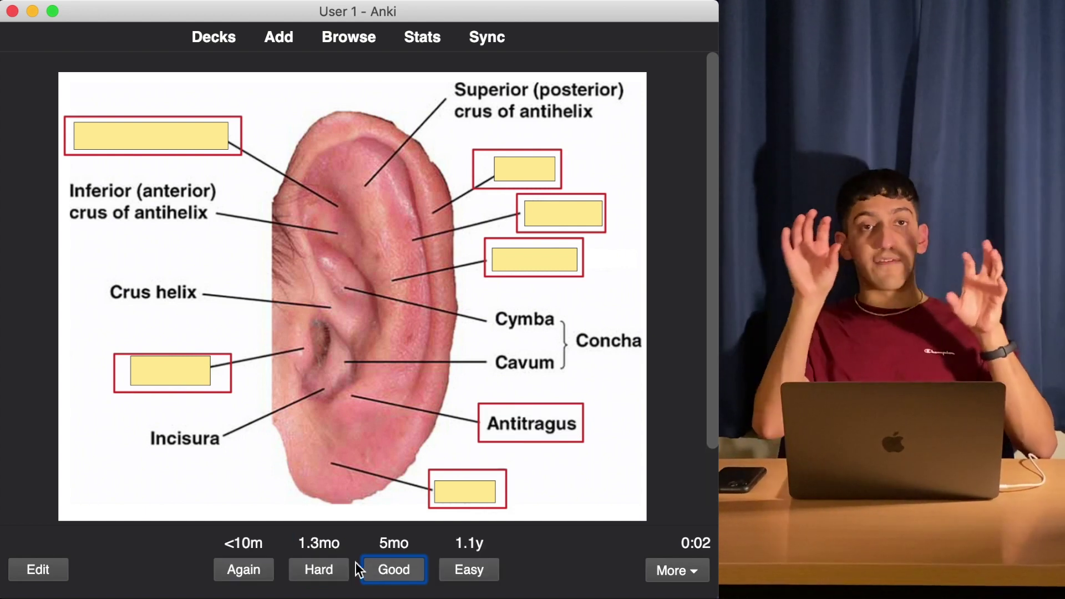
pyautogui.scroll(-3, 311, 430)
pyautogui.click(358, 461)
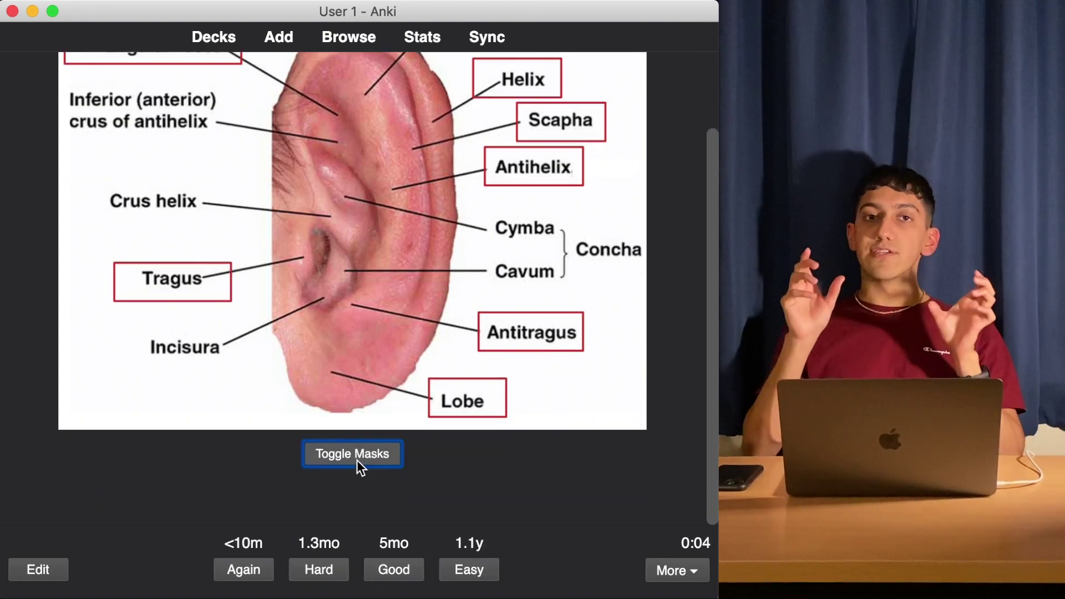
pyautogui.click(358, 461)
pyautogui.click(242, 570)
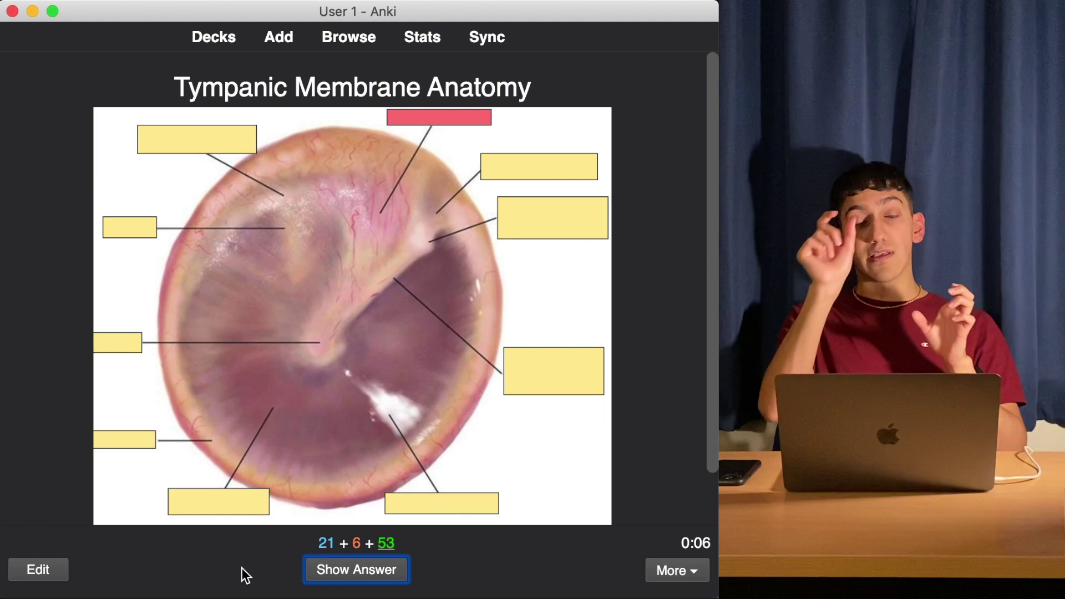
pyautogui.scroll(-1, 314, 468)
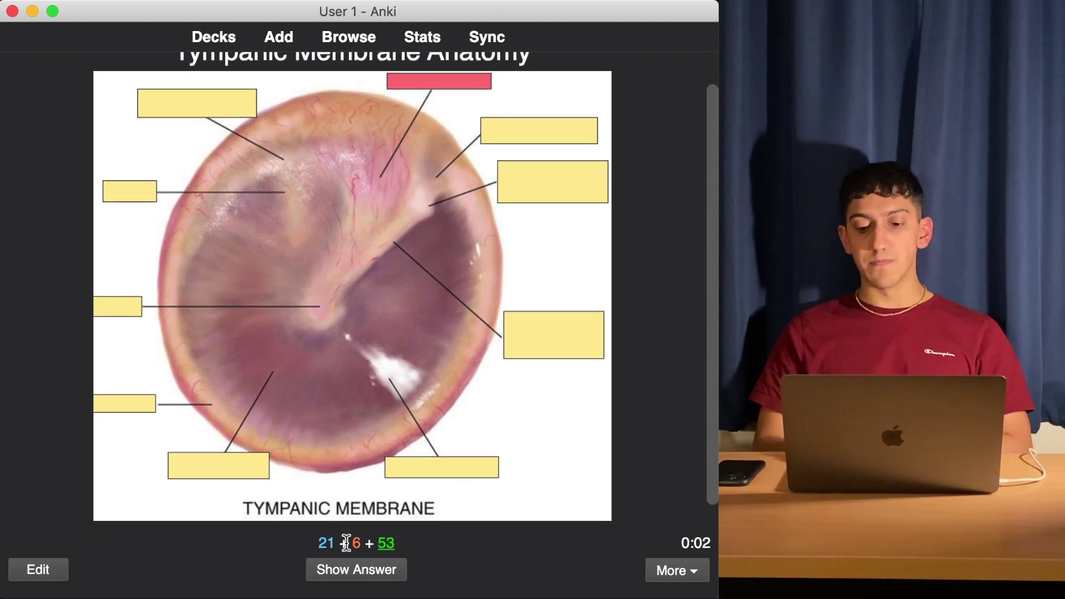